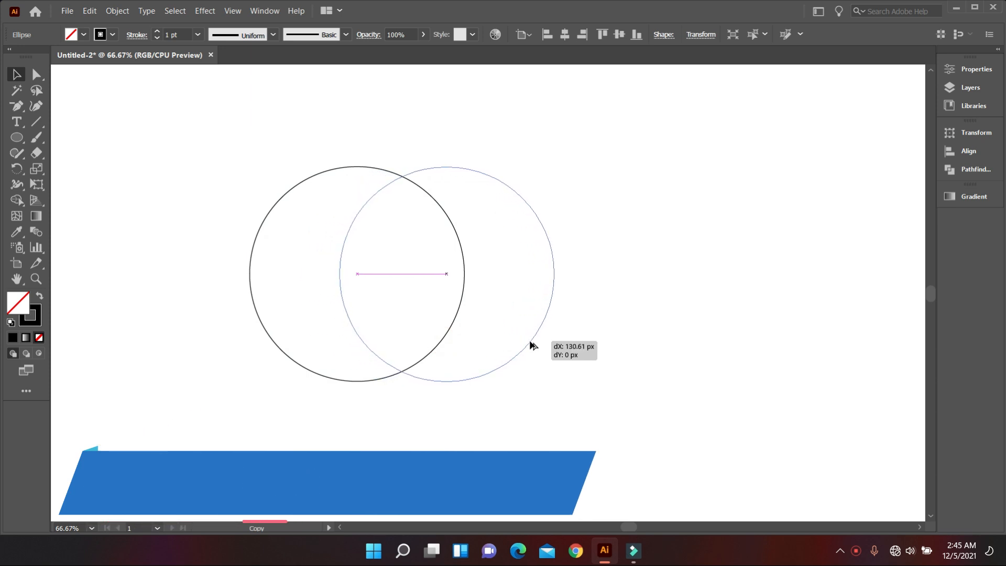
Draw a vertical line through the left circle near its centre, extending past its upper and lower edges
left_click(615, 416)
scroll(615, 419, "up", 1)
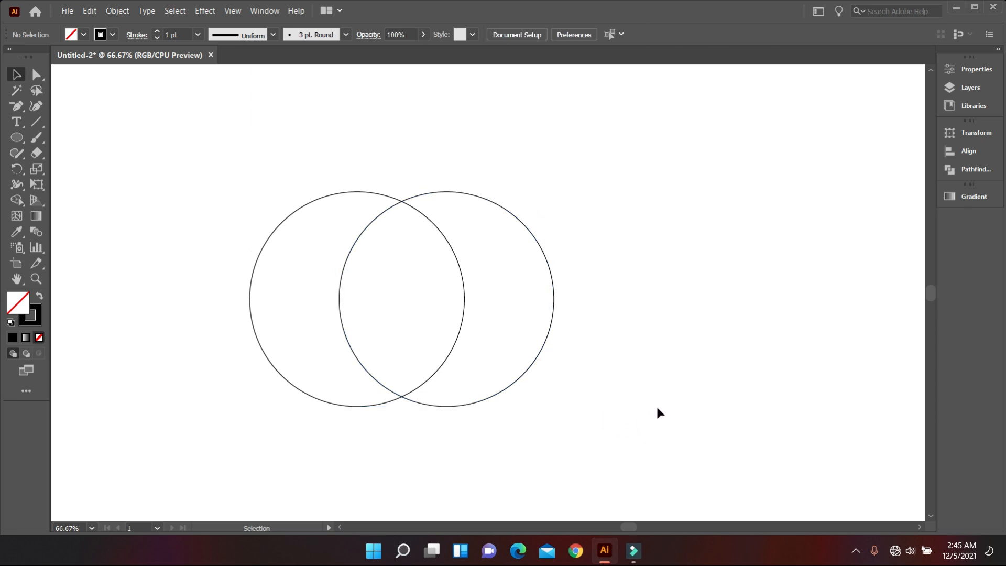
left_click(36, 122)
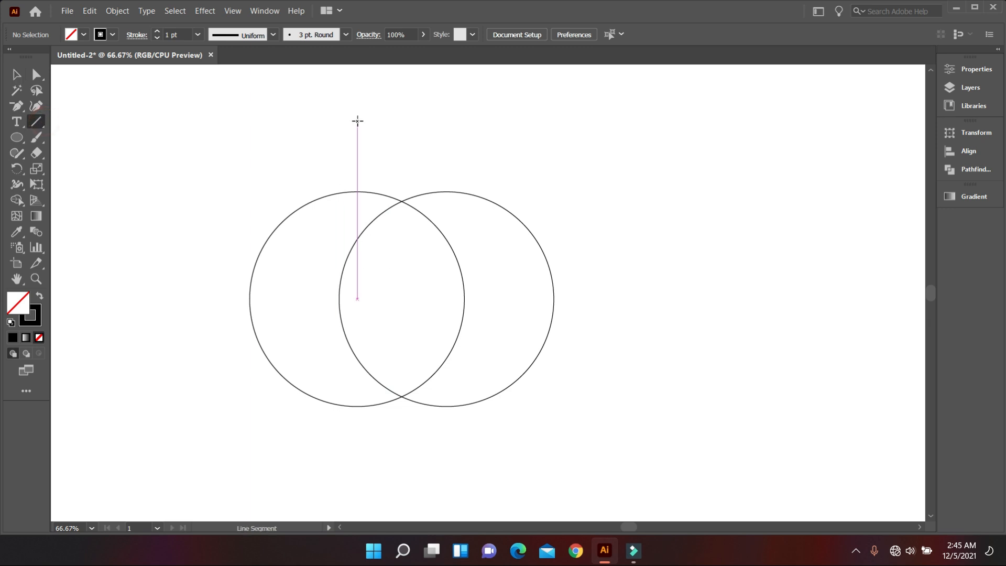
left_click_drag(354, 119, 348, 487)
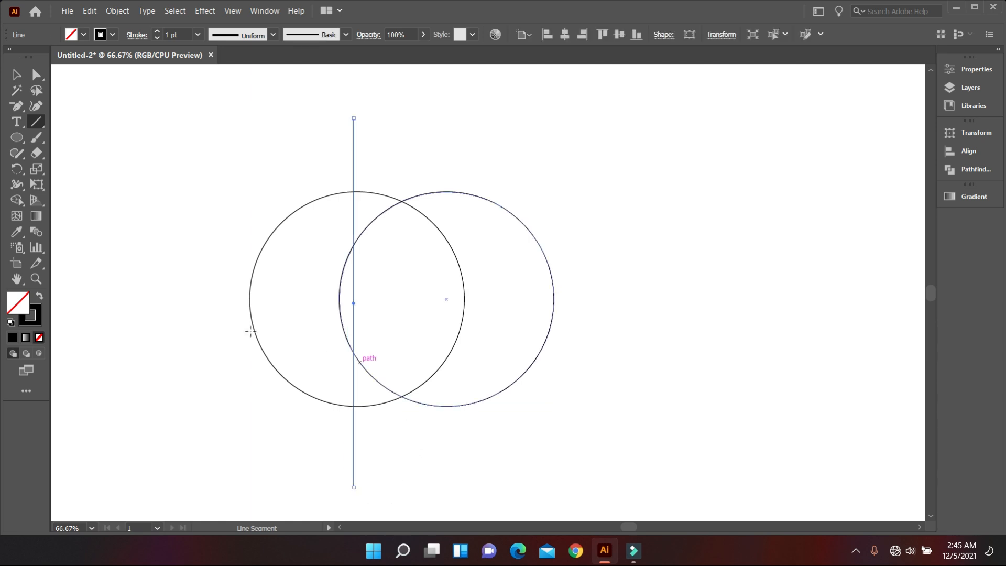
left_click(18, 77)
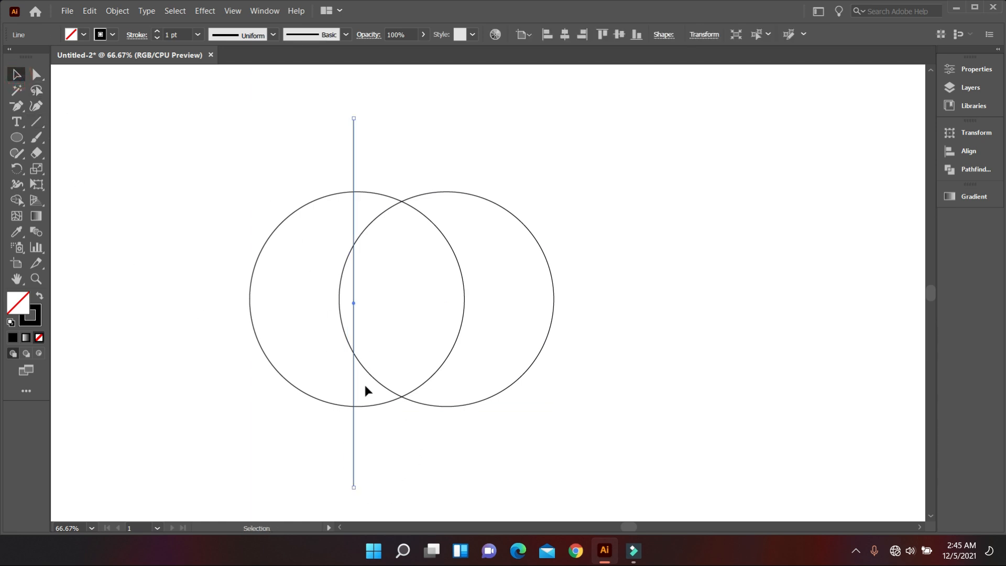
scroll(366, 385, "down", 1)
left_click(395, 422)
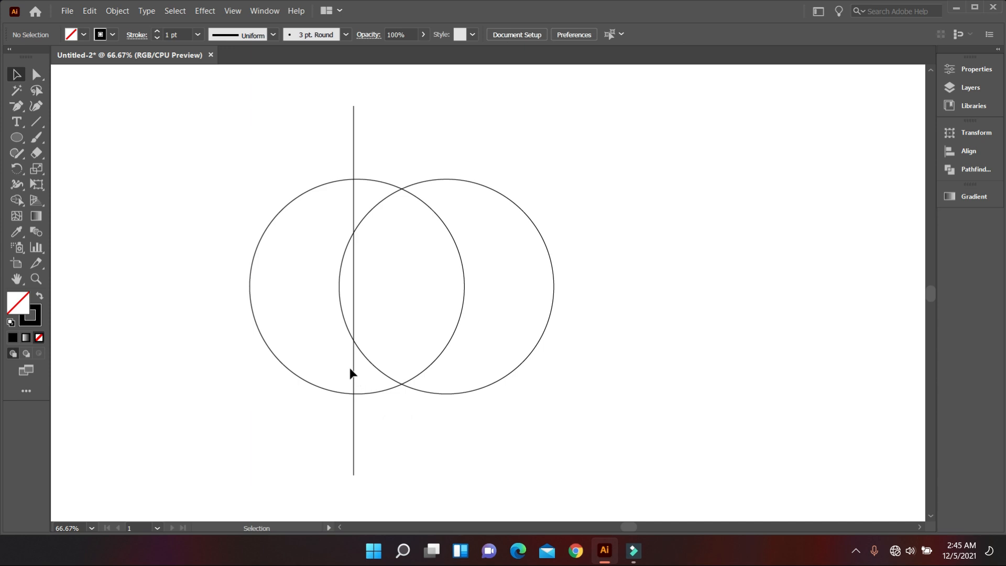
Shift the vertical line to just inside the circle overlap's left edge and place a duplicate just inside the overlap's right edge
scroll(355, 374, "up", 1, "alt")
scroll(355, 374, "up", 2)
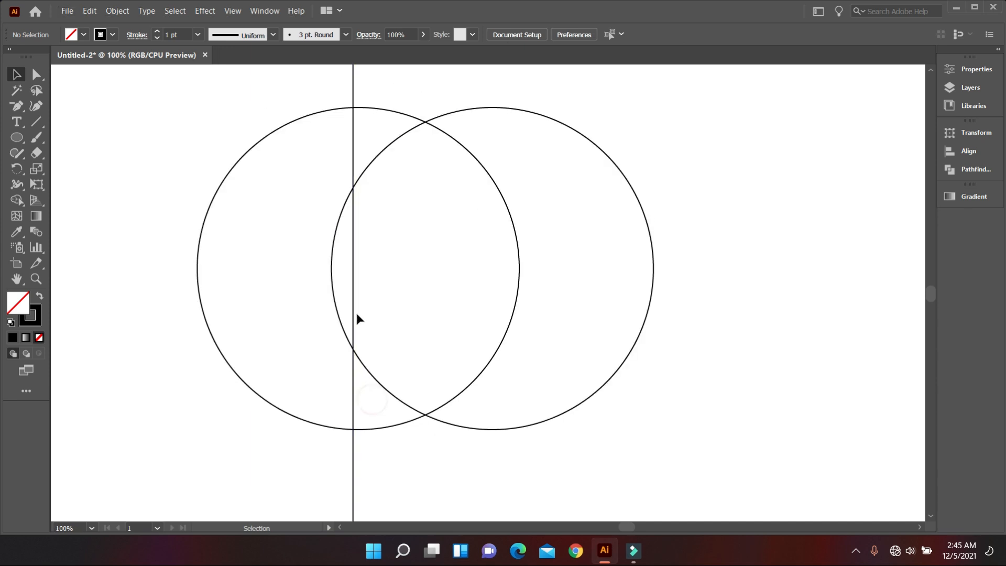
left_click_drag(352, 304, 341, 305)
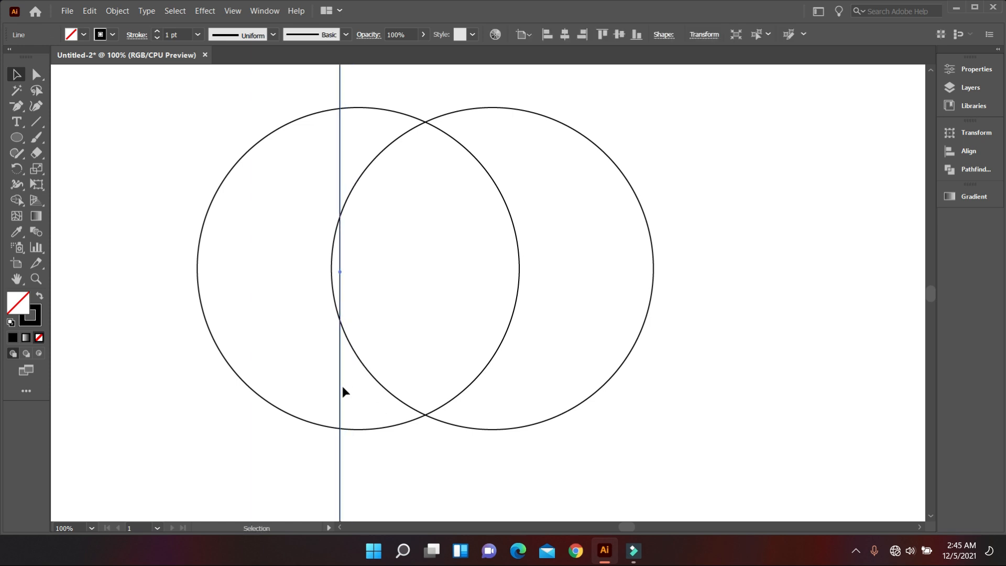
left_click_drag(341, 381, 512, 403)
scroll(448, 429, "down", 2)
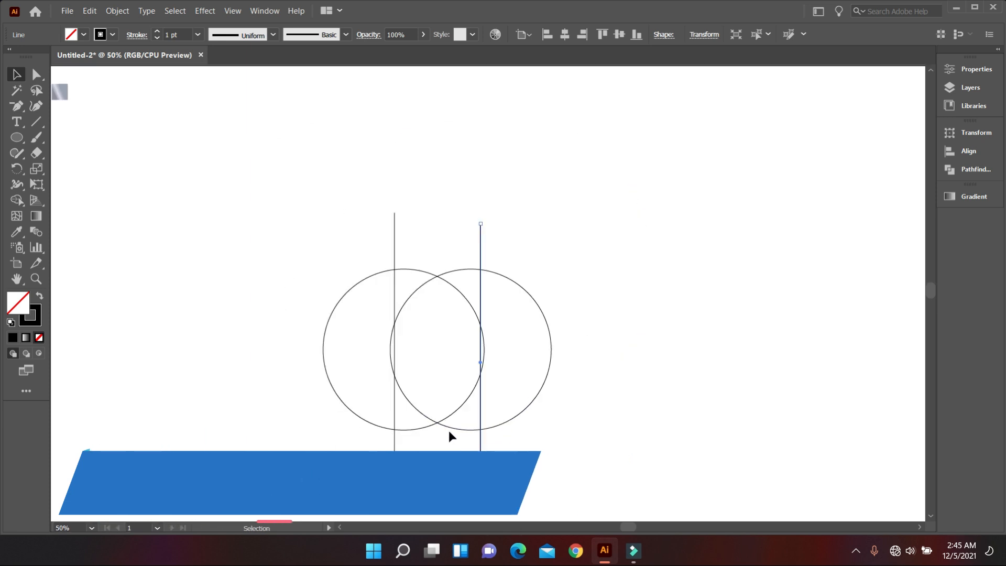
left_click(428, 236)
Align the two vertical lines by their vertical centres and group them
scroll(428, 236, "up", 1)
left_click_drag(330, 162, 555, 234)
left_click(619, 35)
right_click(497, 236)
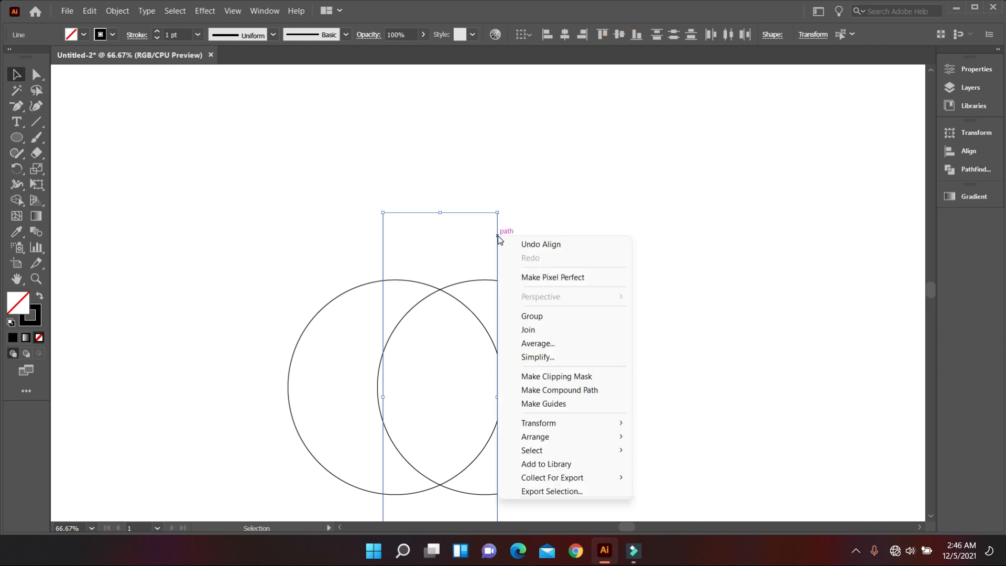
left_click(545, 314)
left_click(567, 243)
Group the two overlapping circles
scroll(563, 283, "down", 1)
scroll(524, 319, "down", 1)
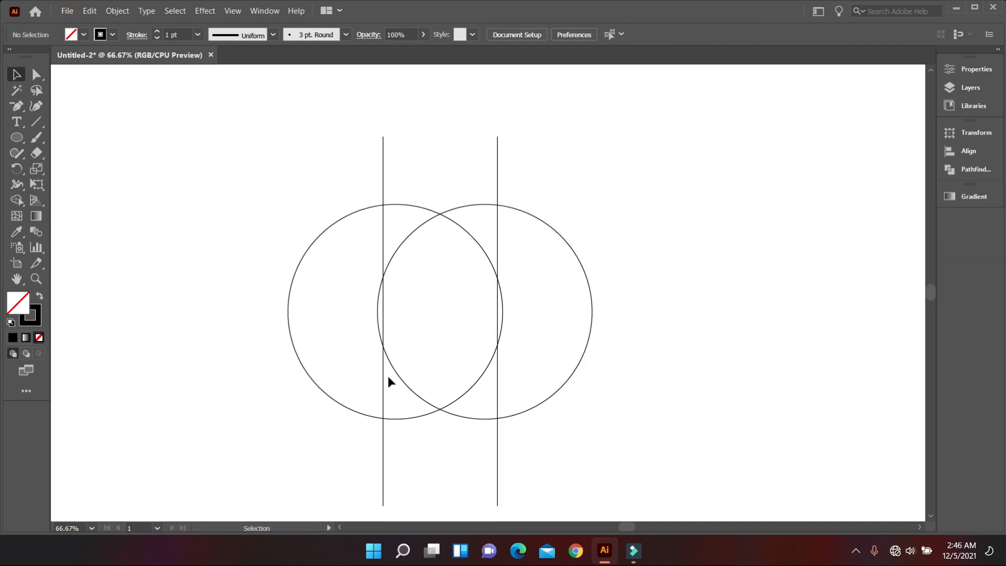
left_click_drag(334, 278, 332, 284)
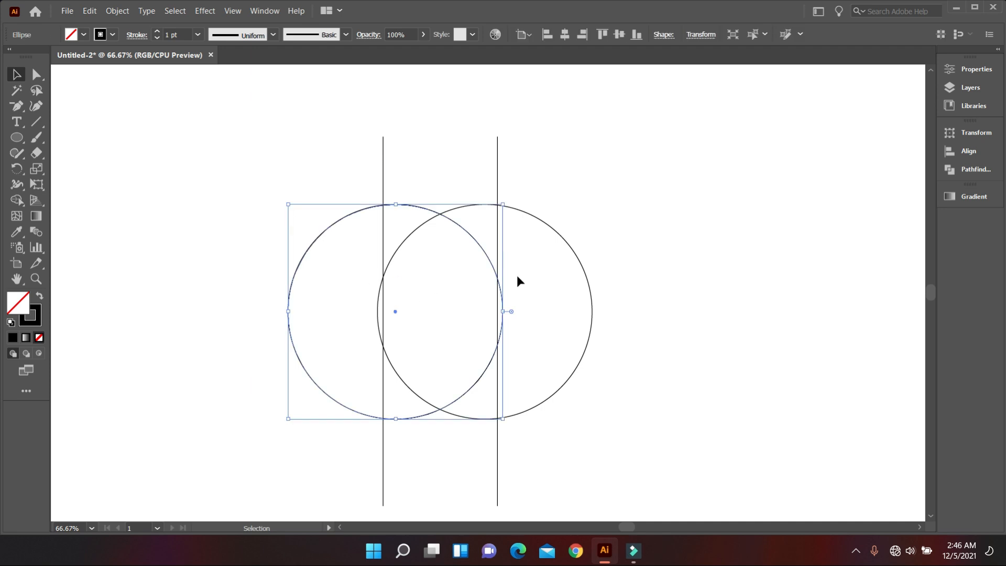
left_click_drag(641, 323, 586, 289)
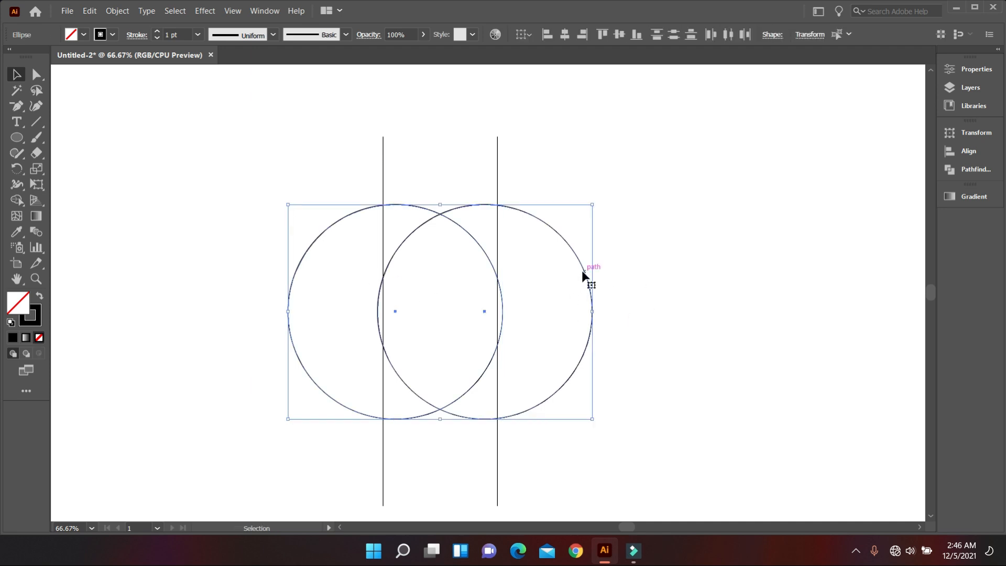
right_click(584, 274)
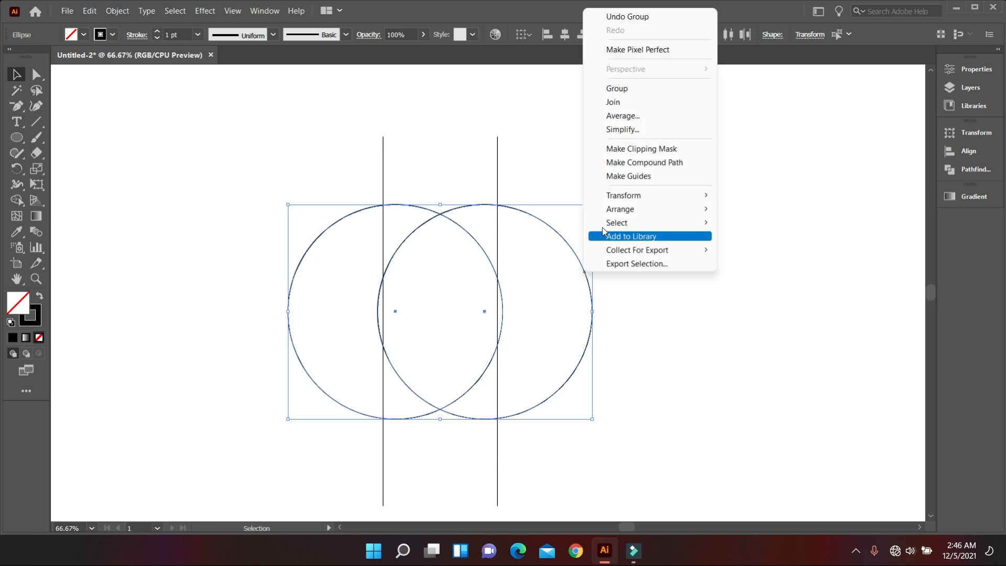
left_click(625, 93)
Align the circle group and the line group by their vertical centres
left_click_drag(300, 177, 634, 348)
left_click(619, 35)
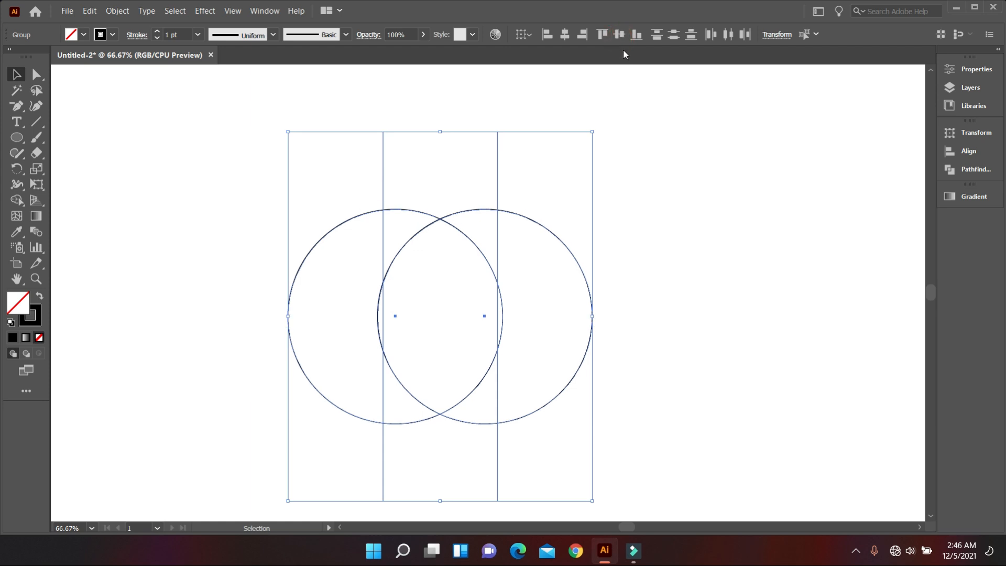
left_click(673, 217)
Ungroup the two overlapping circles
scroll(655, 364, "down", 1)
scroll(603, 361, "up", 1)
scroll(555, 358, "up", 1, "alt")
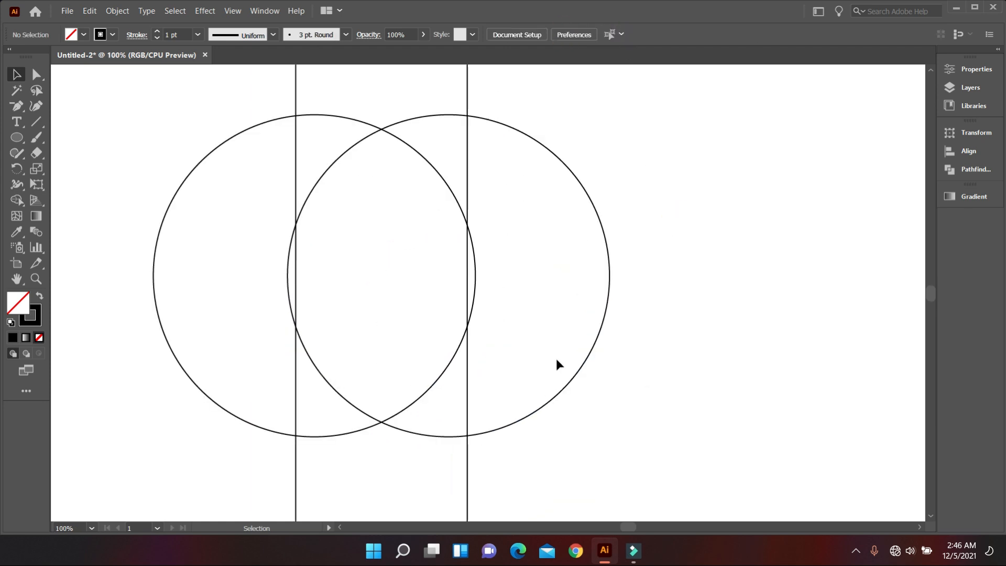
scroll(556, 359, "up", 1)
scroll(589, 360, "down", 1, "alt")
left_click_drag(570, 314, 636, 383)
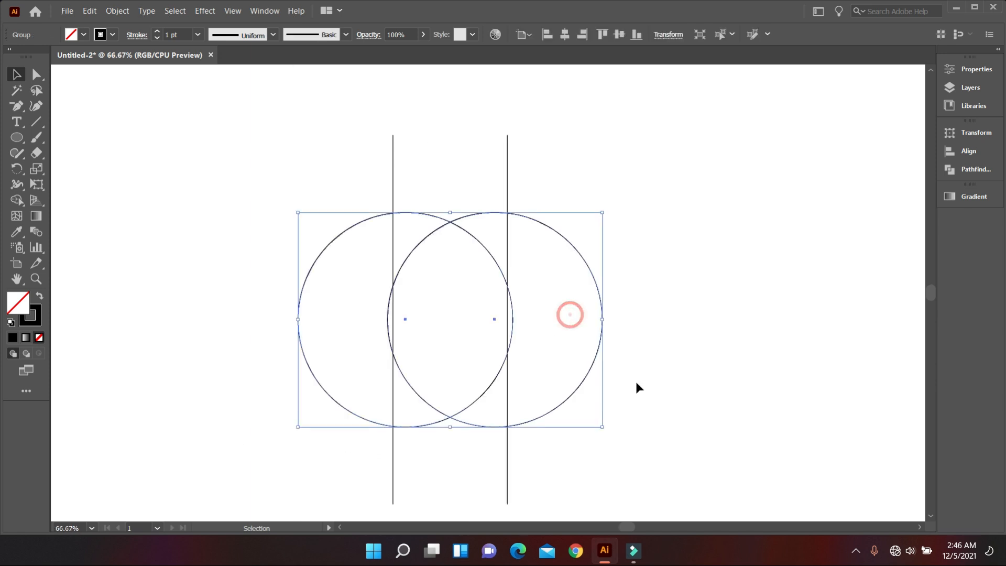
right_click(588, 372)
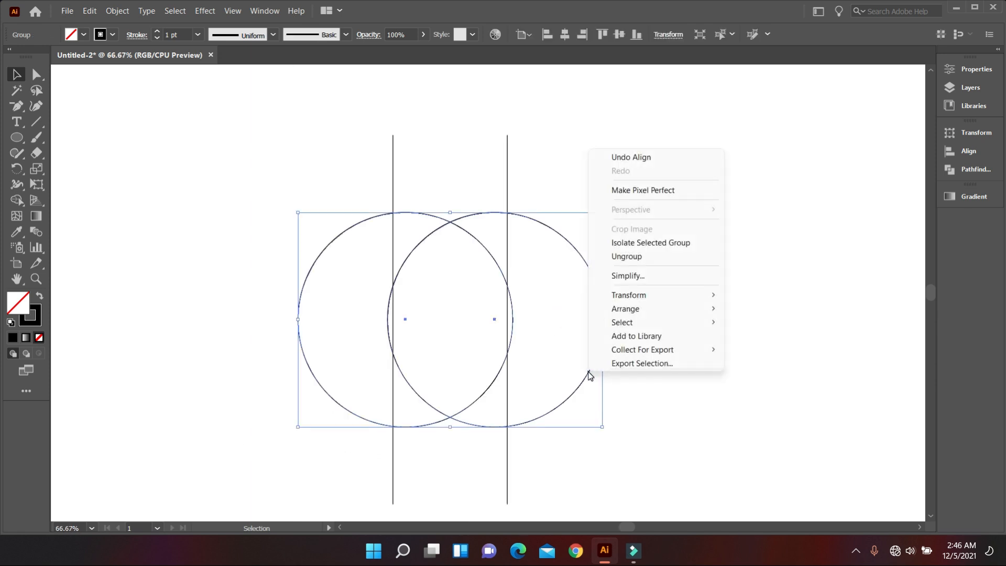
left_click(639, 255)
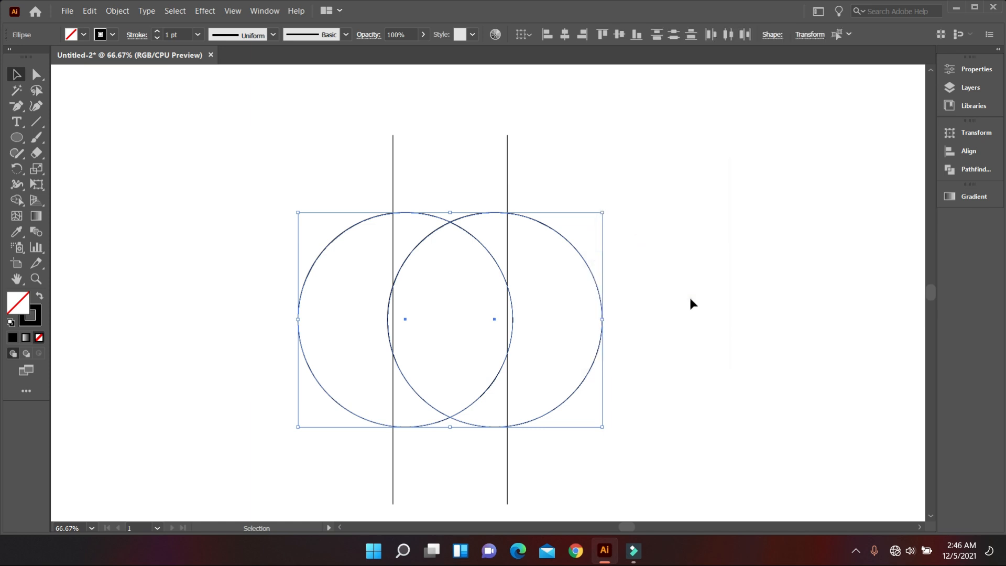
left_click(689, 295)
Duplicate the left circle upward, centring the copy on the left vertical line
scroll(390, 277, "up", 1)
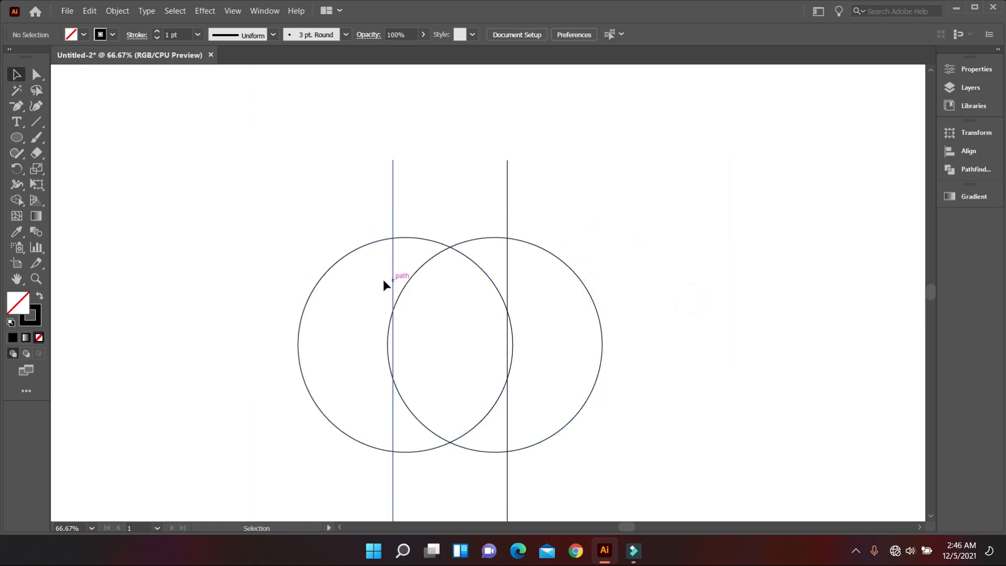
left_click(341, 261)
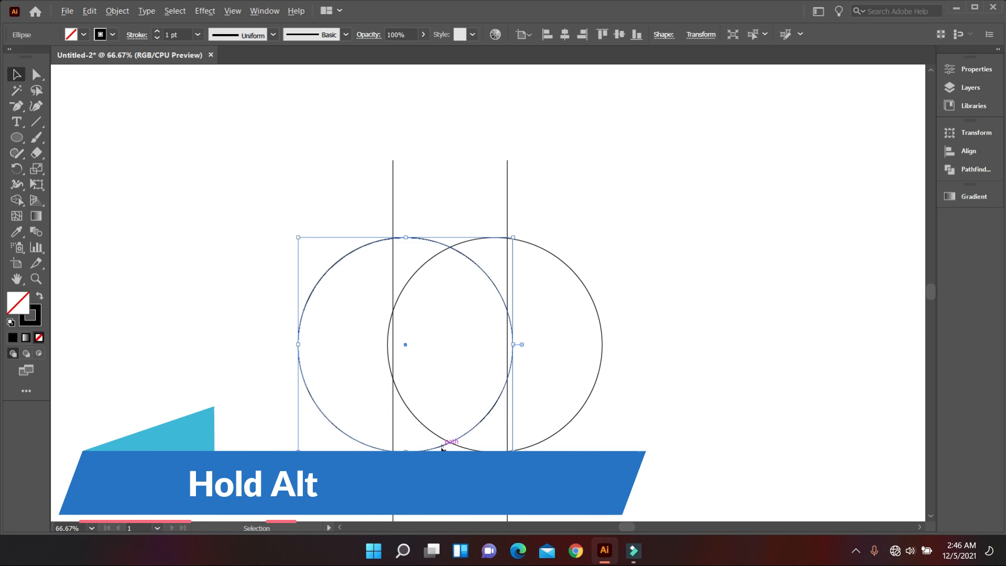
left_click_drag(438, 446, 422, 341)
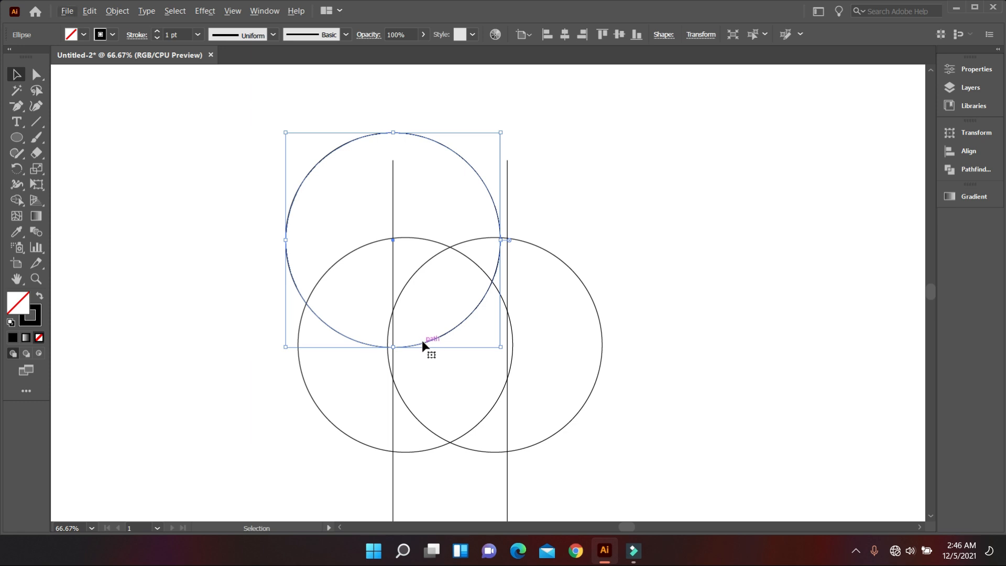
Raise the upper circle until its lowest point meets the left line's crossing with the right circle, and duplicate it centred on the right line
key("shift+Up")
key("shift+Up")
key("shift+Up")
key("shift+Up")
key("shift+Up")
key("shift+Up")
key("shift+Up")
key("shift+Up")
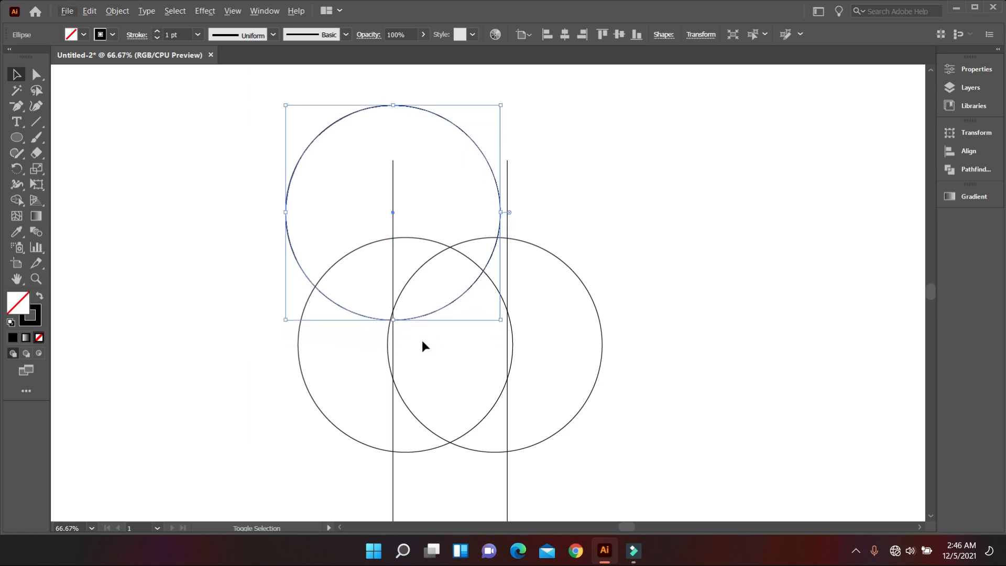
key("shift+Up")
key("shift+Up")
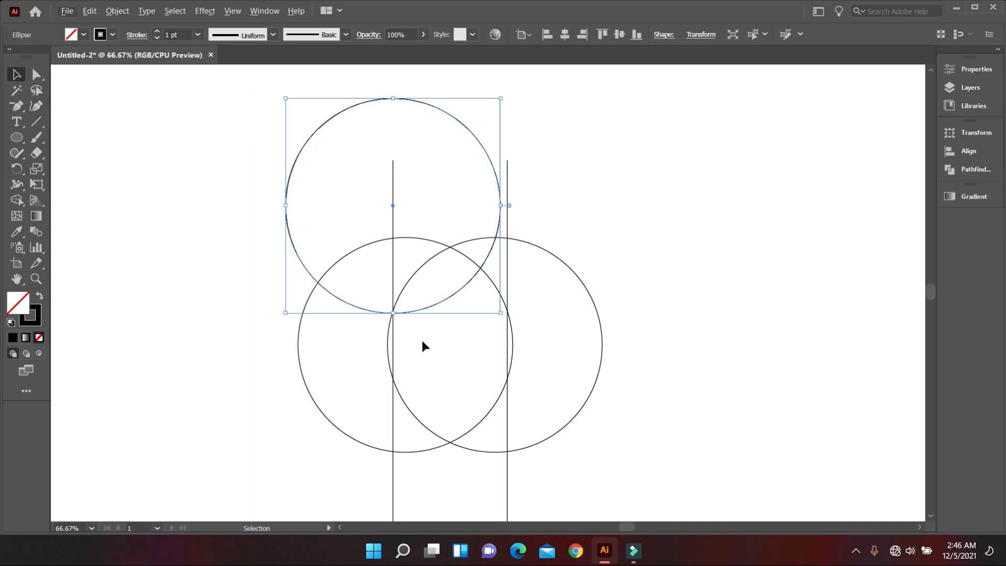
left_click(566, 316)
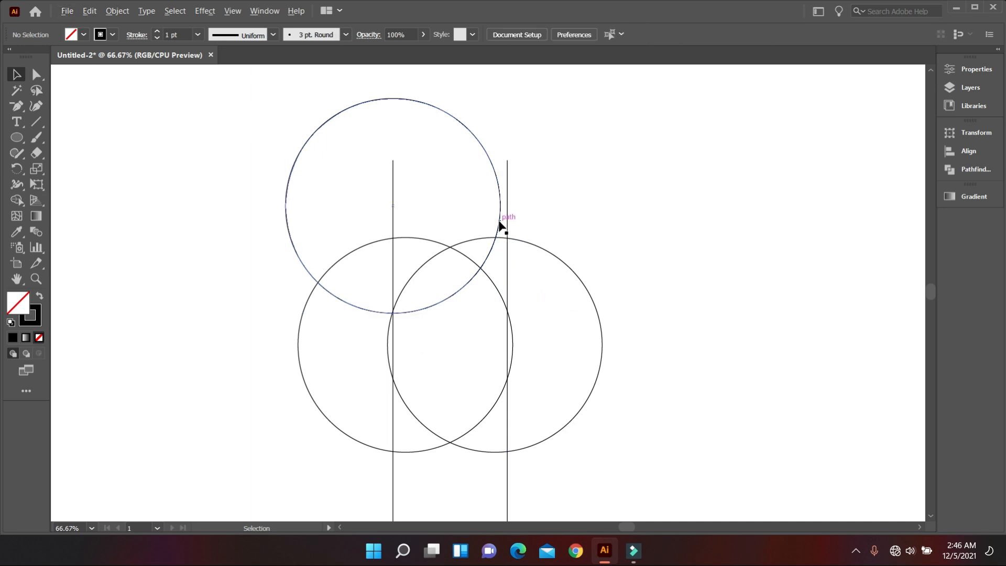
left_click_drag(498, 221, 617, 225)
left_click(720, 294)
Select both upper circles and adjust their height together so their lowest points sit slightly below the upper crossings of the lines and circles
scroll(442, 312, "down", 2)
scroll(437, 291, "down", 1)
scroll(441, 284, "up", 1)
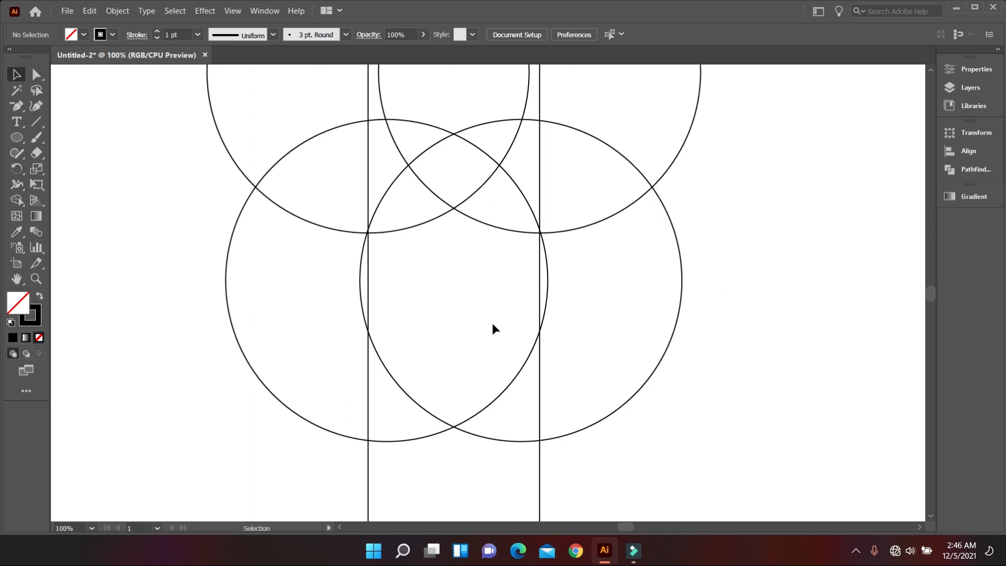
left_click_drag(471, 247, 438, 201)
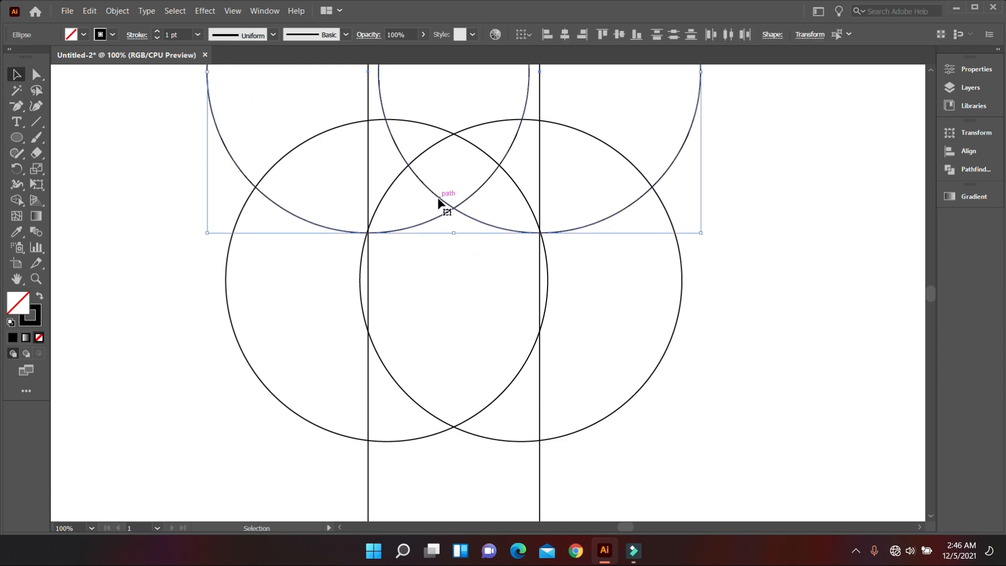
key("shift+Down")
key("shift+Down")
key("shift+Down")
key("shift+Down")
key("shift+Down")
key("shift+Down")
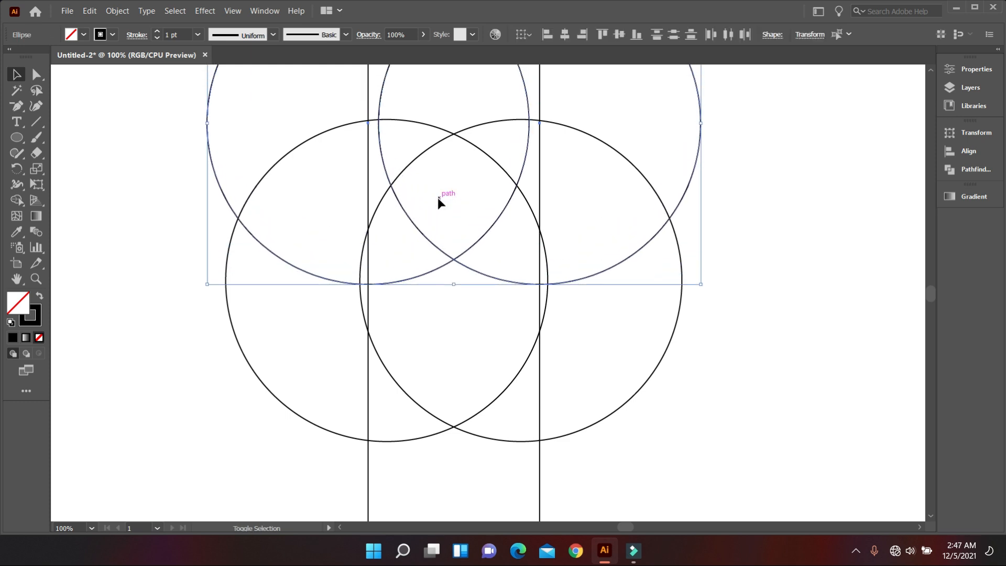
key("shift+Up")
key("shift+Up")
key("shift+Up")
key("shift+Up")
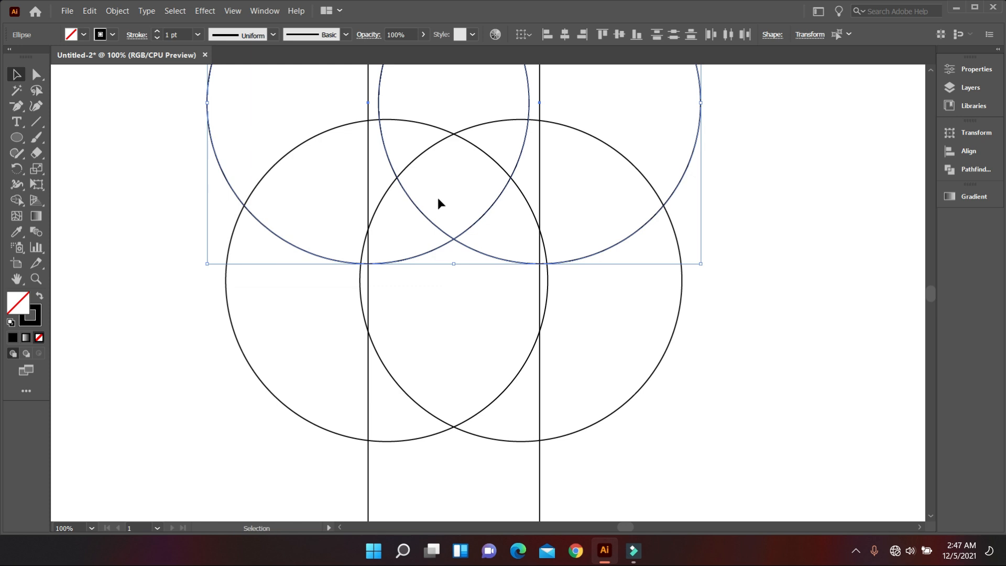
key("shift+Up")
key("shift+Up")
key("shift+Up")
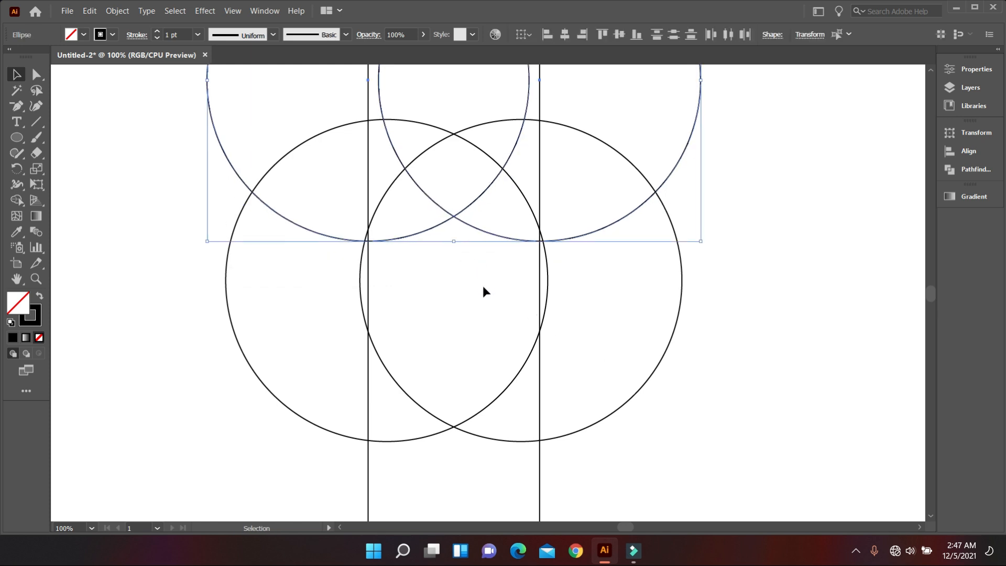
left_click(482, 288)
Fine-tune the two upper circles by nudging them down together three small increments
scroll(525, 313, "up", 1)
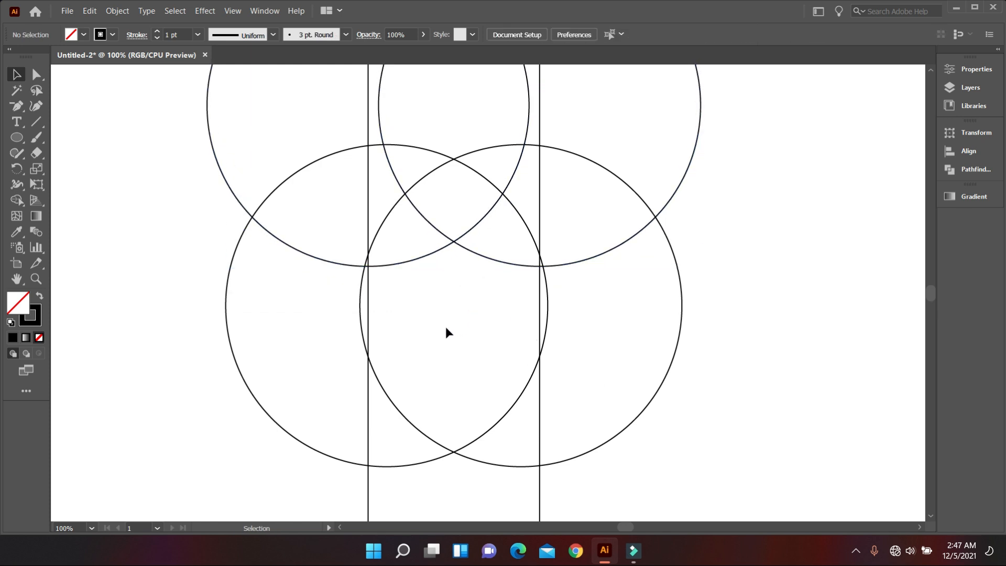
left_click_drag(469, 286, 439, 230)
key("Down")
key("Down")
key("Down")
key("Down")
left_click(472, 323)
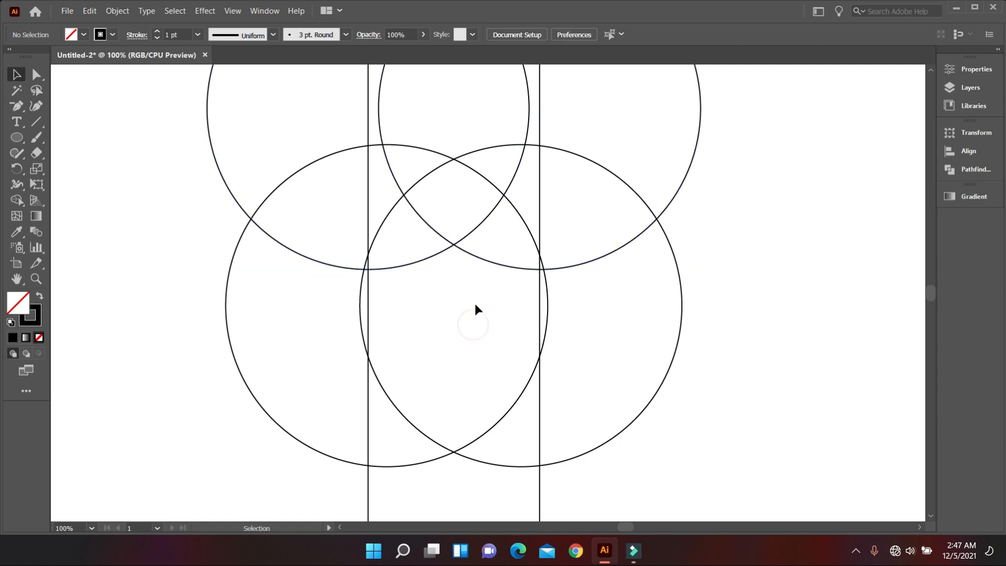
Select all four circles and both lines, activate the Shape Builder tool, and set the fill to black
scroll(474, 303, "down", 2)
scroll(475, 303, "down", 1)
left_click_drag(273, 168, 606, 360)
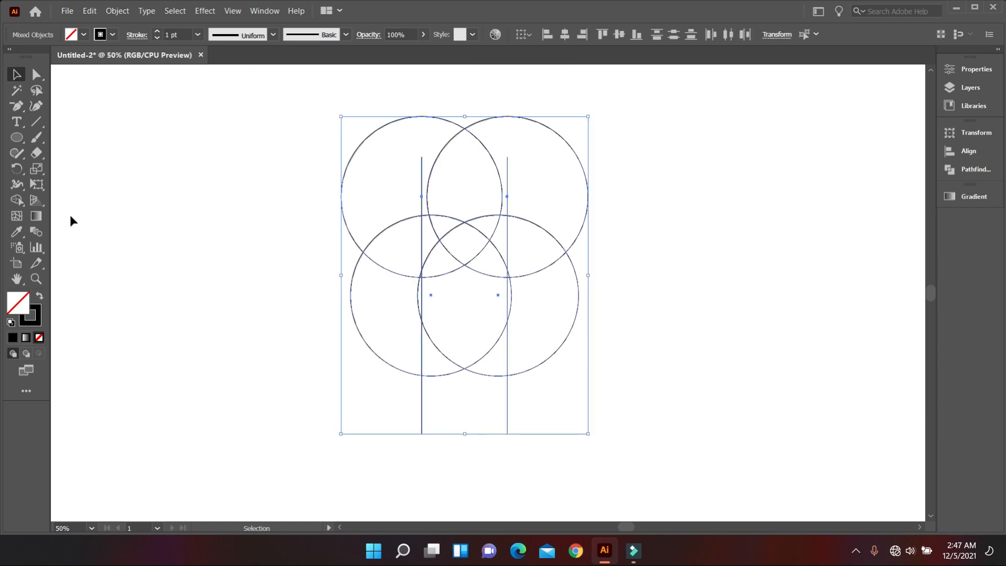
left_click(22, 200)
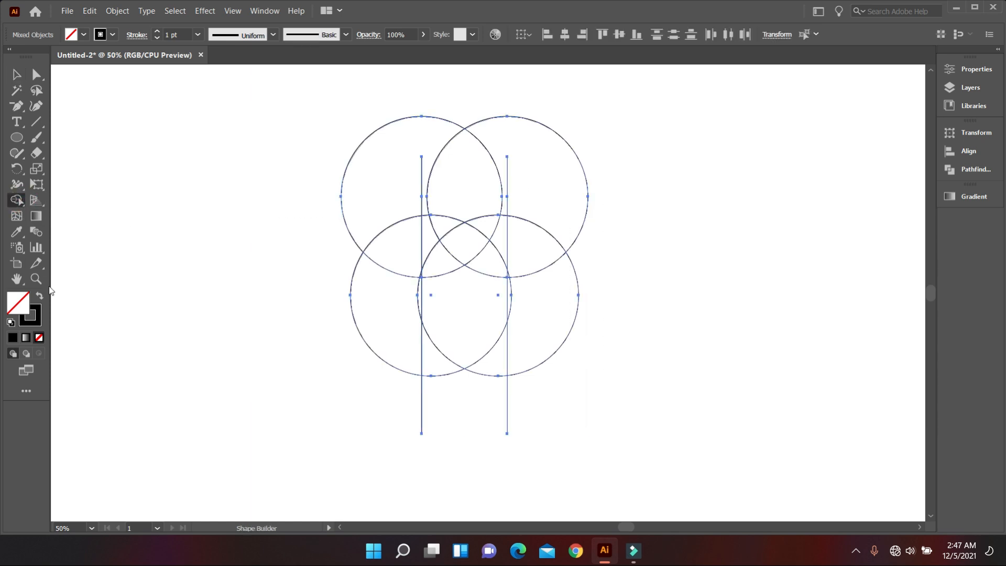
left_click(84, 35)
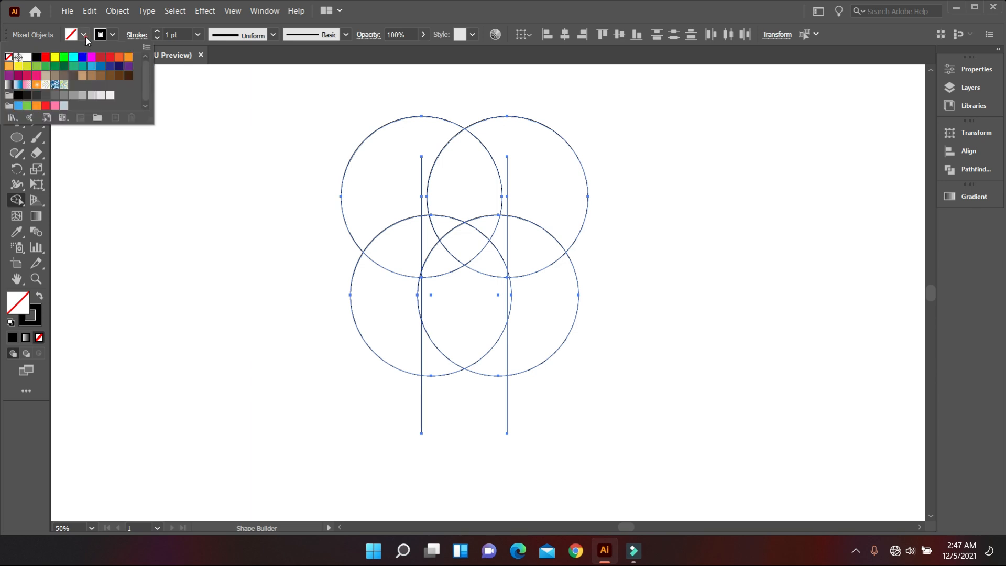
left_click(36, 58)
left_click(254, 225)
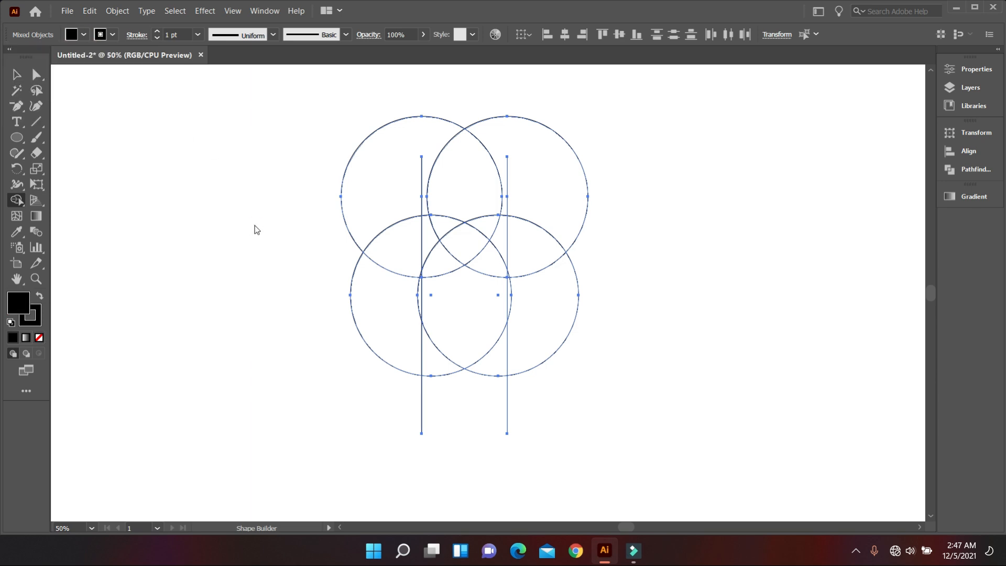
Merge the enclosed regions in the centre of the circles and lines into one black shield shape and deselect the artwork
scroll(466, 321, "up", 1)
left_click(454, 298)
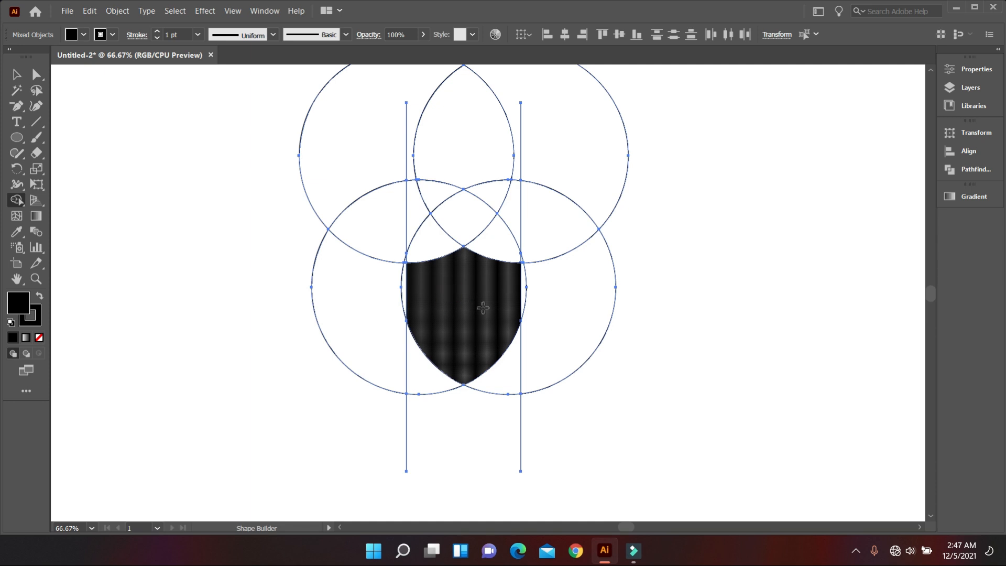
scroll(481, 304, "up", 2)
scroll(456, 262, "down", 3)
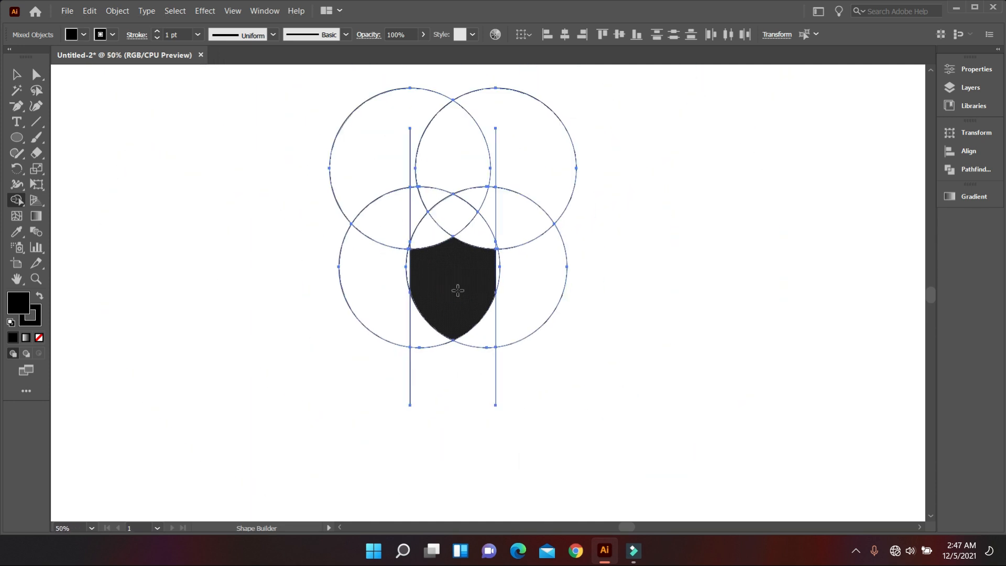
left_click(23, 78)
left_click(143, 170)
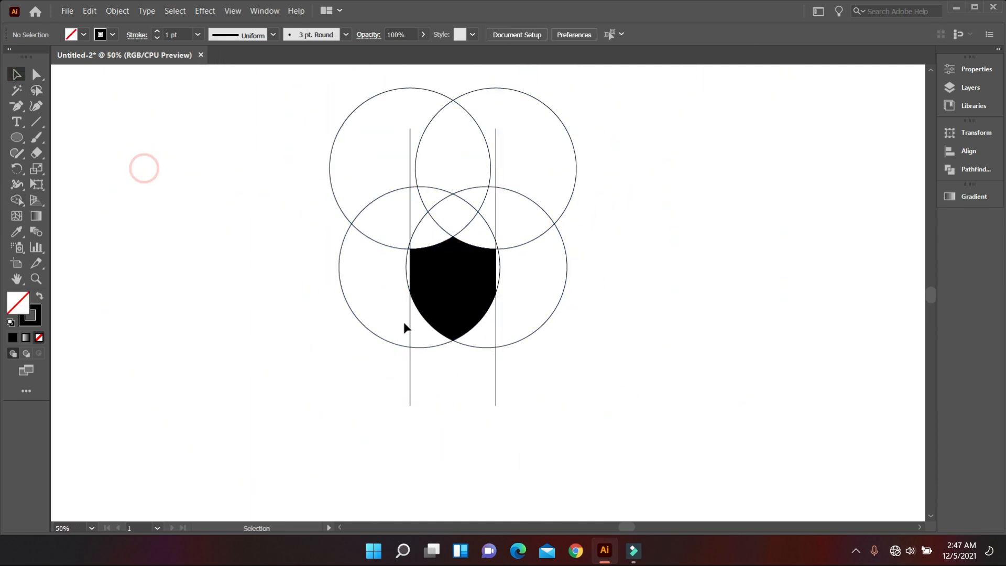
Move the black shield out of the circles and lines to an empty area beside them and select it
scroll(404, 322, "down", 1)
left_click_drag(433, 298, 602, 289)
scroll(687, 309, "up", 2)
scroll(613, 277, "up", 2)
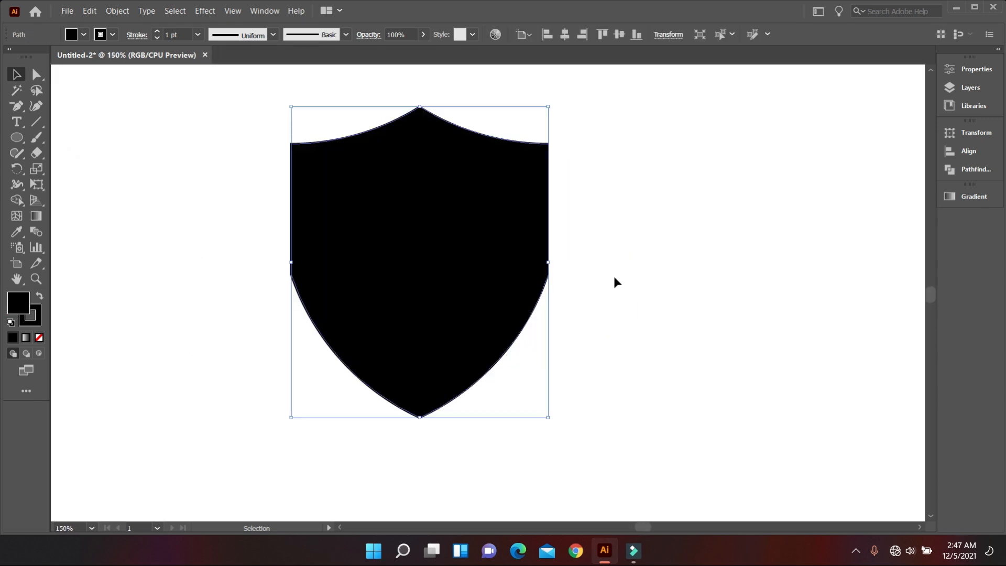
left_click(632, 289)
scroll(504, 345, "up", 1)
left_click(422, 295)
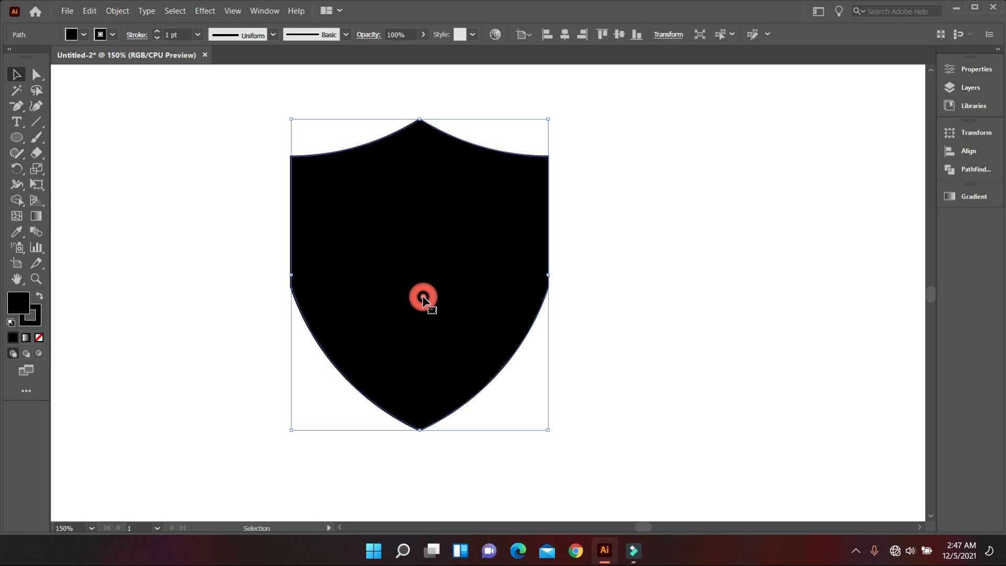
scroll(428, 302, "up", 1)
Round the shield's two side corners fully so the straight sides flow smoothly into the lower curves
left_click(36, 74)
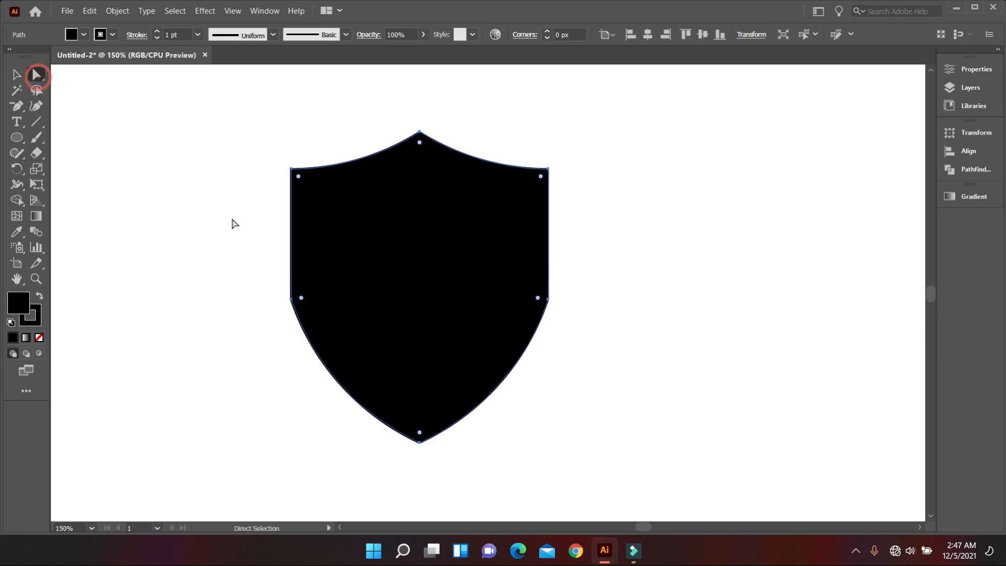
left_click_drag(302, 298, 573, 267)
left_click(590, 325)
left_click(540, 301)
left_click_drag(537, 298, 210, 270)
left_click(210, 270)
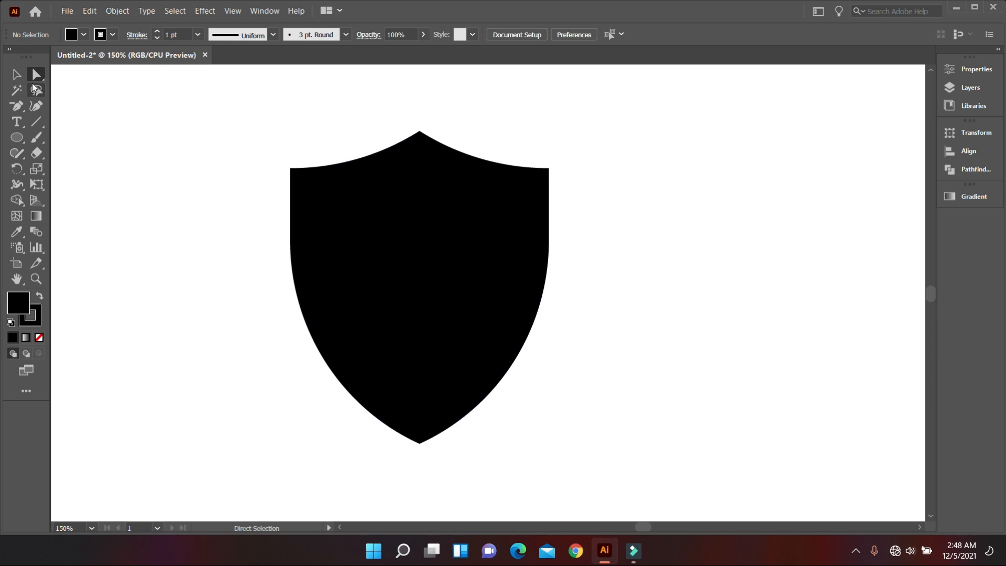
Delete all four construction circles and both vertical lines, keeping only the shield
left_click(16, 75)
left_click(458, 285)
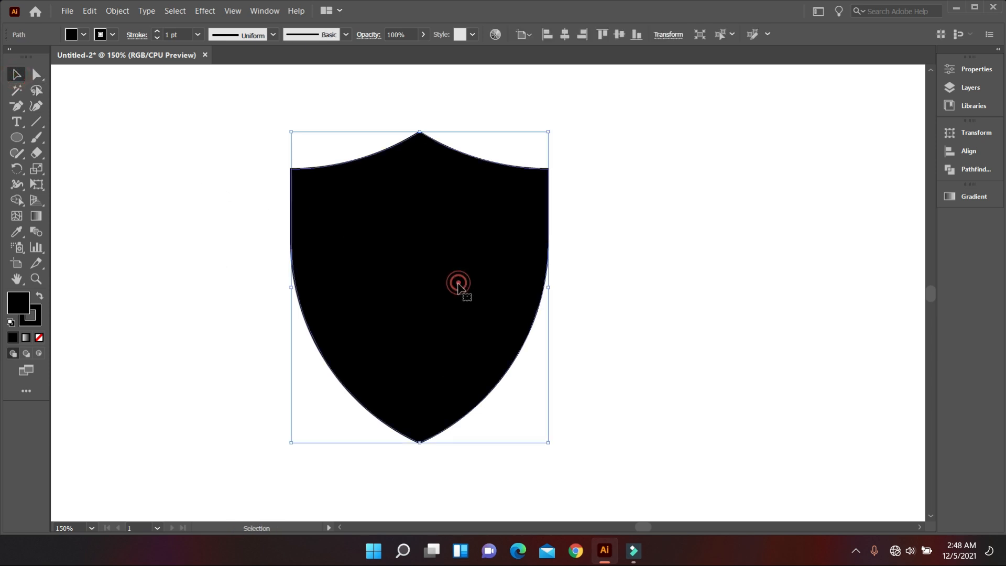
left_click(648, 327)
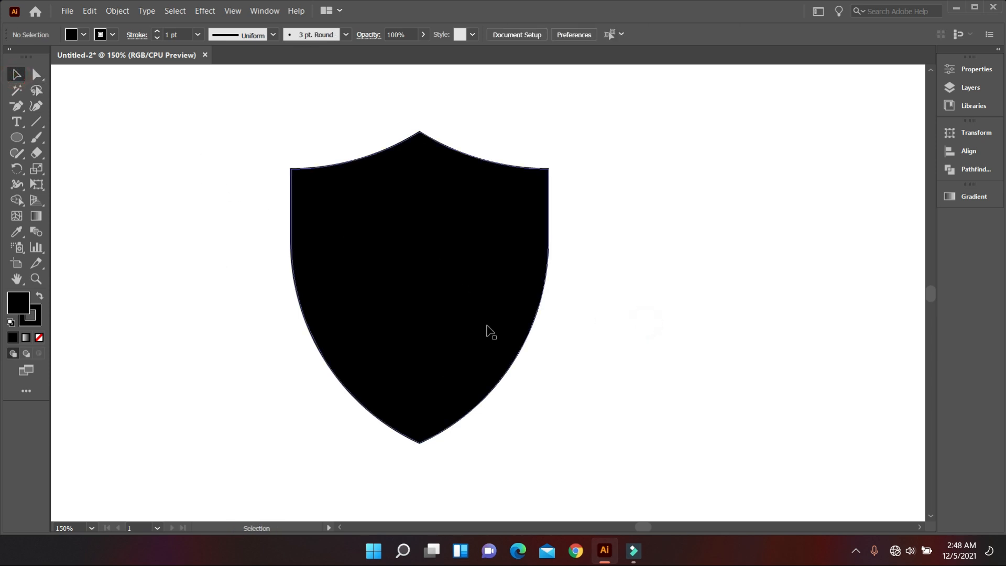
scroll(382, 315, "up", 1)
scroll(381, 314, "down", 2)
scroll(376, 314, "down", 1)
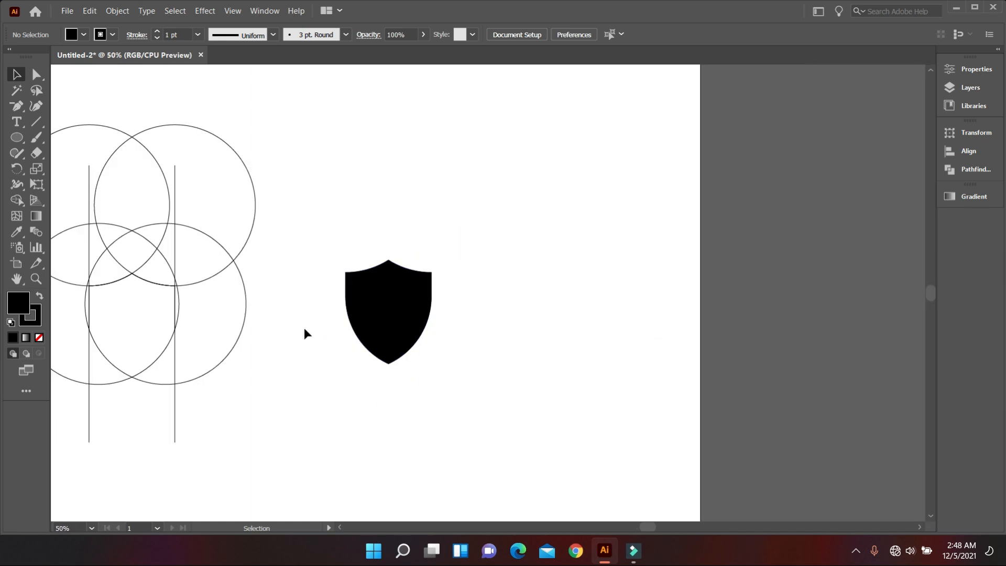
scroll(306, 332, "left", 3)
left_click_drag(106, 116, 451, 413)
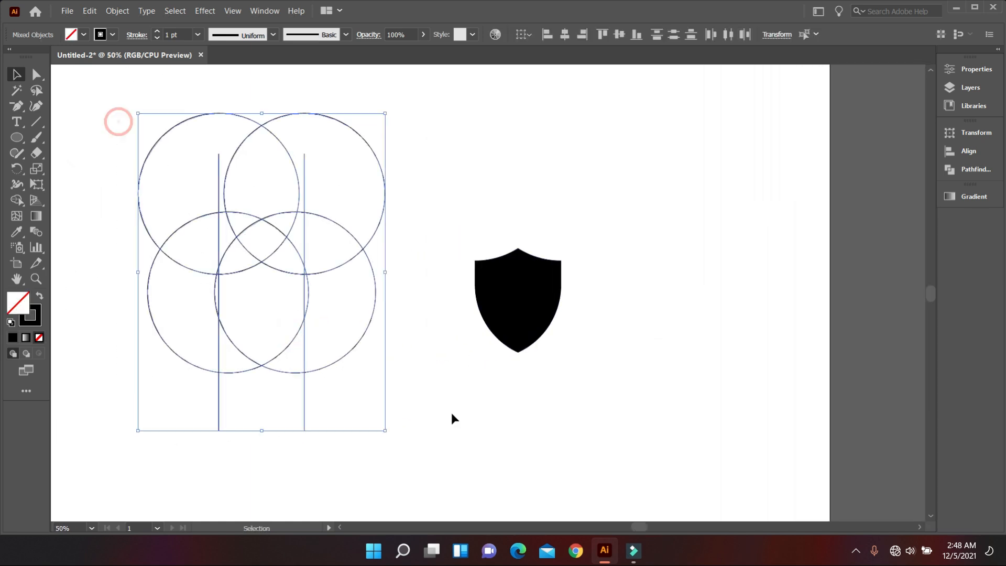
key("Delete")
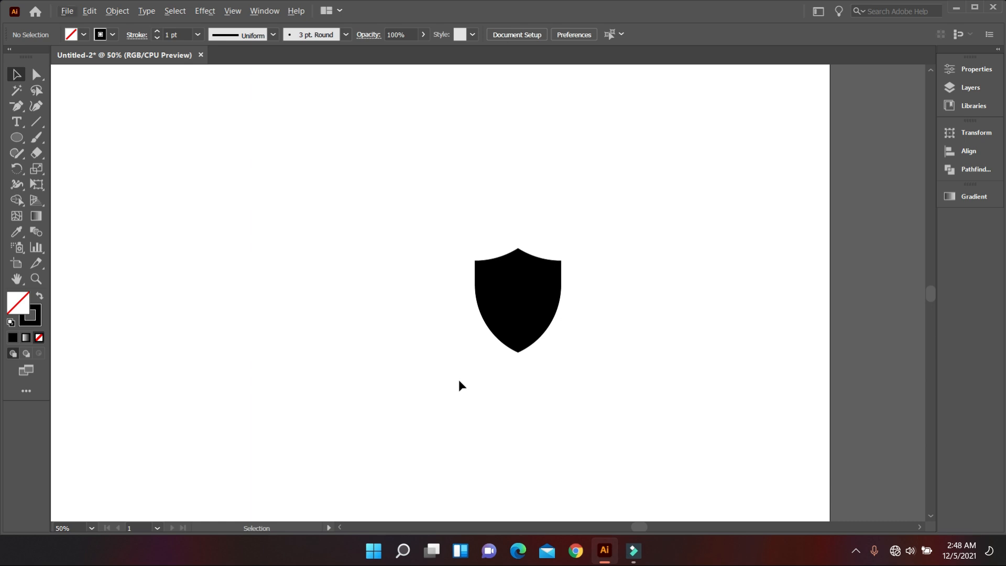
Add the letter S as a text object in the empty area beside the shield
scroll(421, 398, "up", 1)
left_click_drag(421, 397, 589, 390)
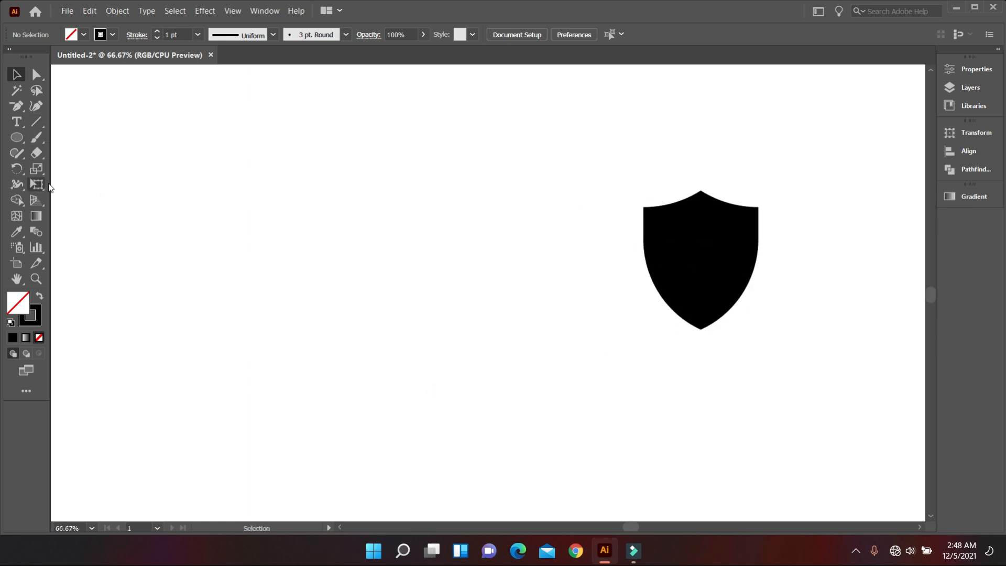
key("t")
left_click(323, 196)
type("S")
Enlarge the letter S and place it in the middle of the shield with a white fill
left_click(16, 75)
left_click_drag(330, 201, 523, 332)
left_click_drag(372, 276, 716, 280)
left_click(83, 34)
left_click(23, 57)
left_click(599, 338)
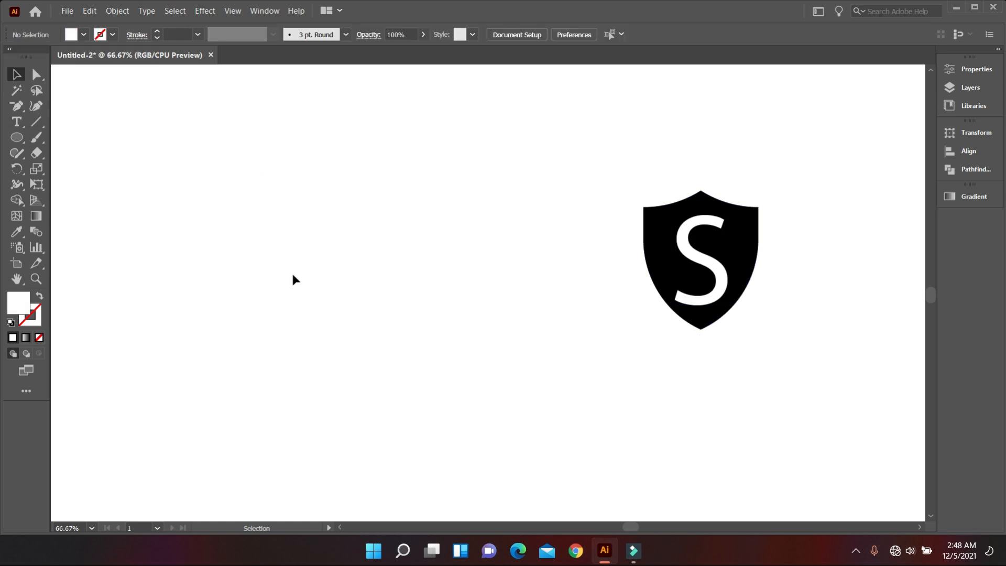
Draw a vertical line about 432 px long in the empty area beside the shield and give it a black 1 pt stroke
left_click(38, 121)
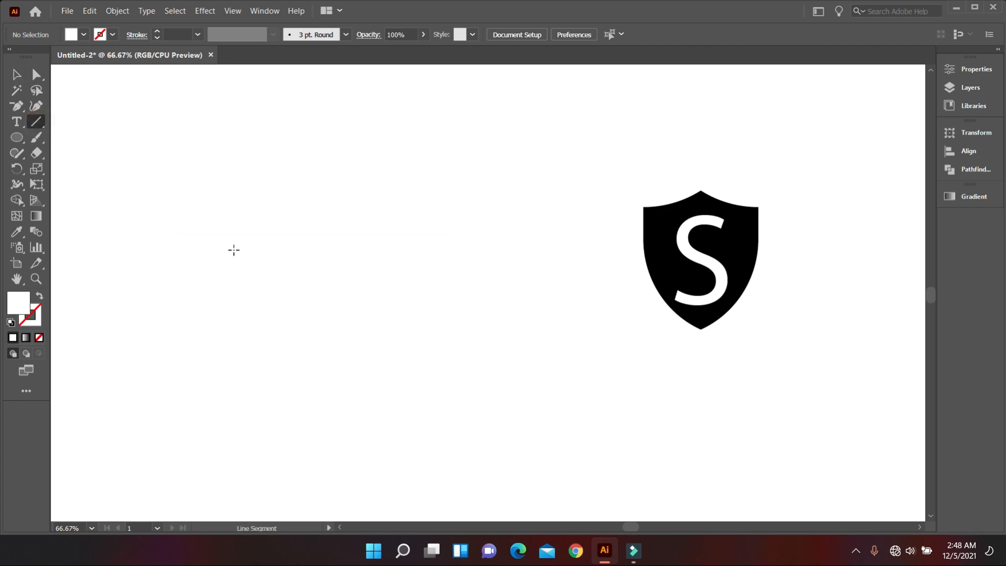
left_click_drag(240, 142, 285, 439)
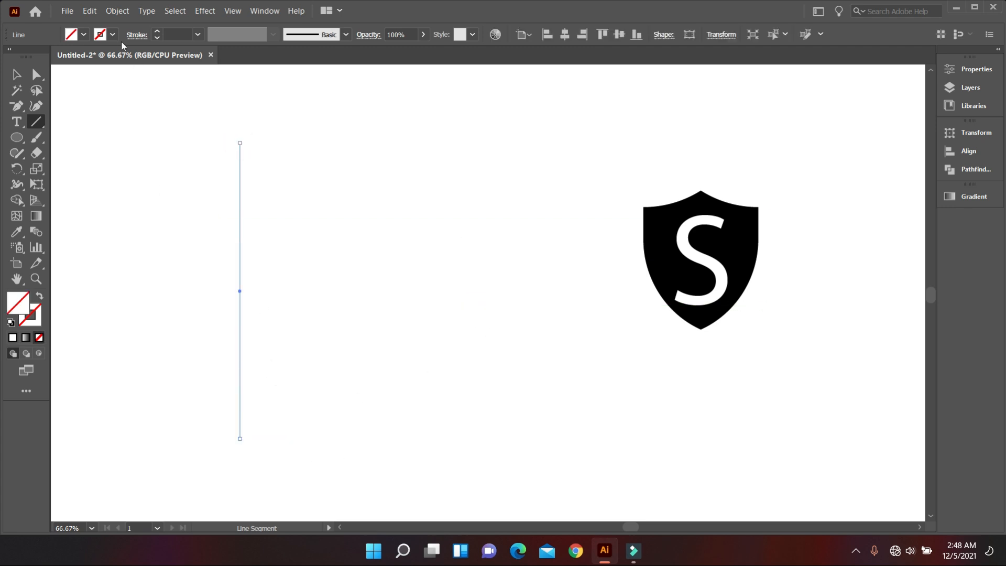
left_click(113, 35)
left_click(44, 64)
left_click(130, 182)
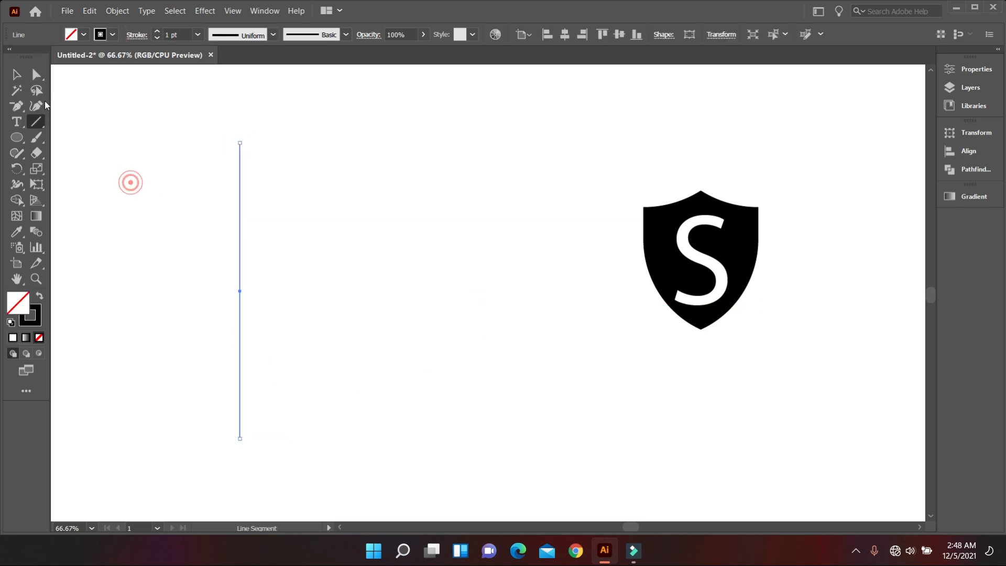
Duplicate the vertical line a short distance to its right and repeat the copy until there are nine evenly spaced lines
left_click(16, 74)
left_click_drag(239, 270, 252, 273)
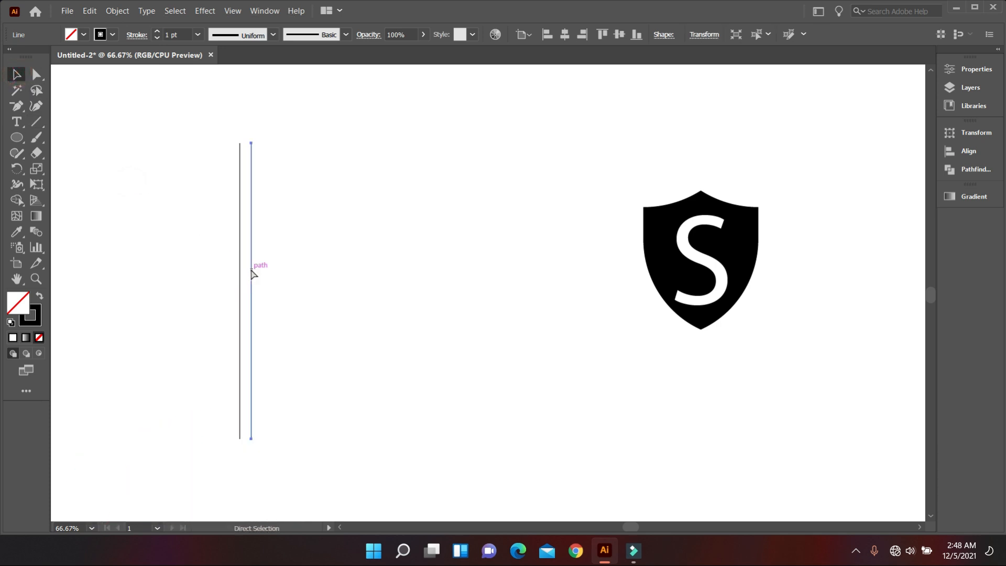
key("ctrl+d")
key("ctrl+d")
key("ctrl+d")
key("ctrl+d")
key("ctrl+d")
key("ctrl+d")
key("ctrl+d")
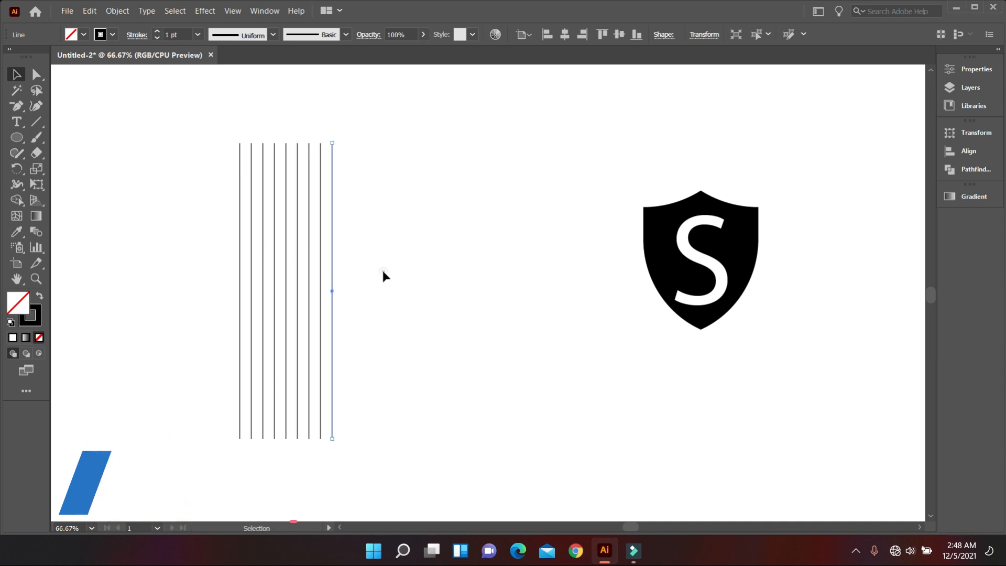
Group all nine vertical lines
left_click(383, 271)
left_click_drag(185, 119, 407, 208)
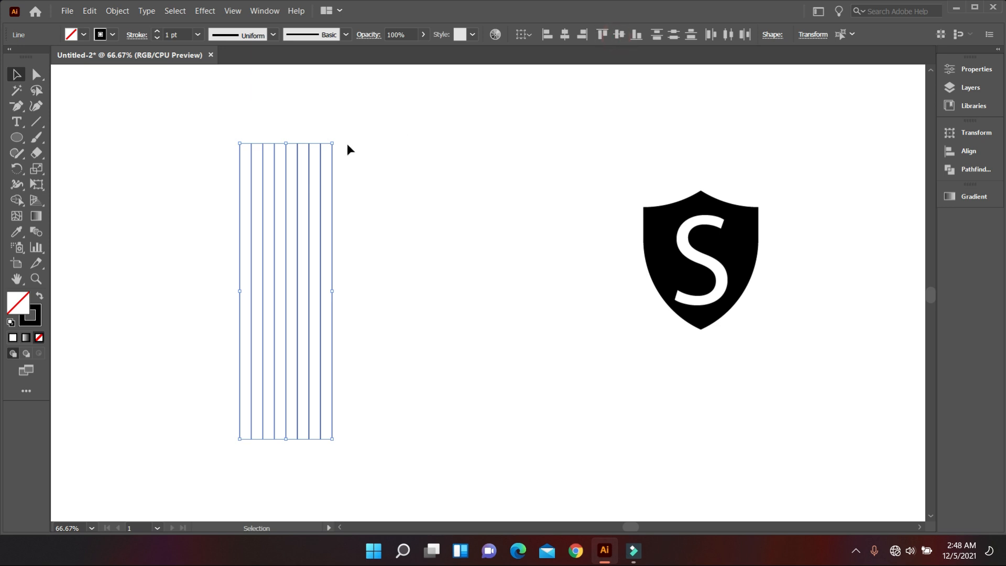
right_click(330, 176)
left_click(376, 255)
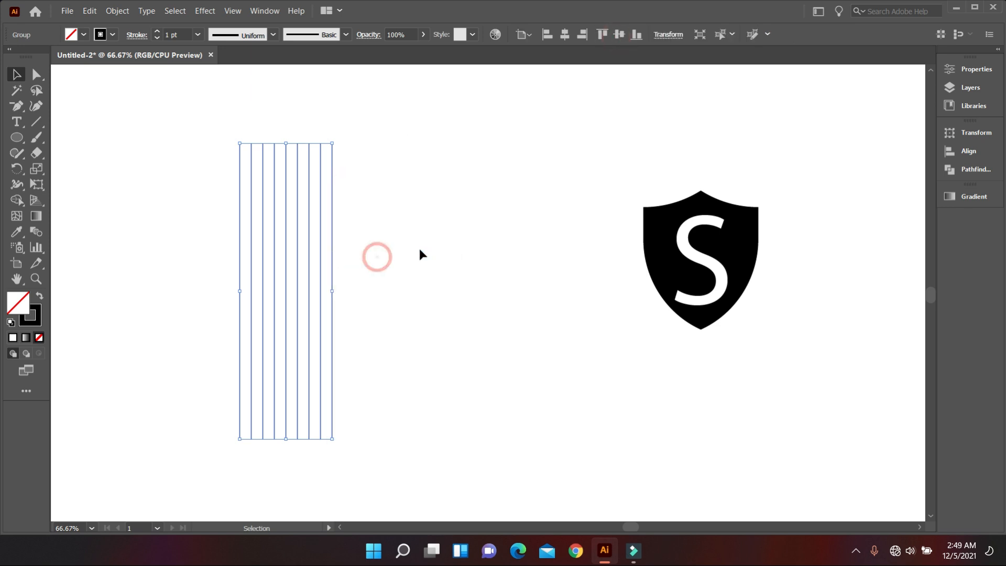
left_click(419, 249)
scroll(393, 244, "up", 1)
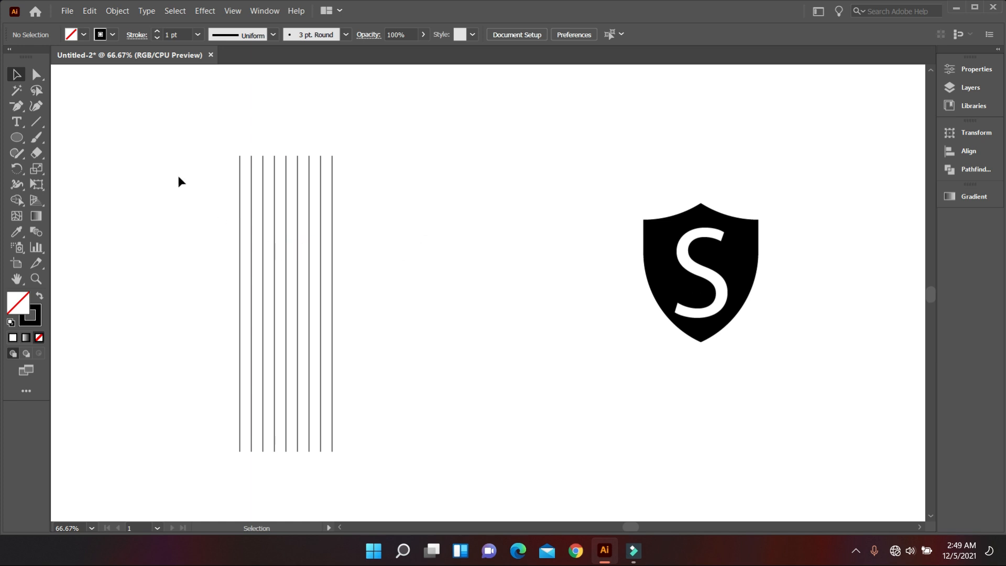
Copy the line group and paste the duplicate in place over the original
left_click_drag(178, 168, 376, 257)
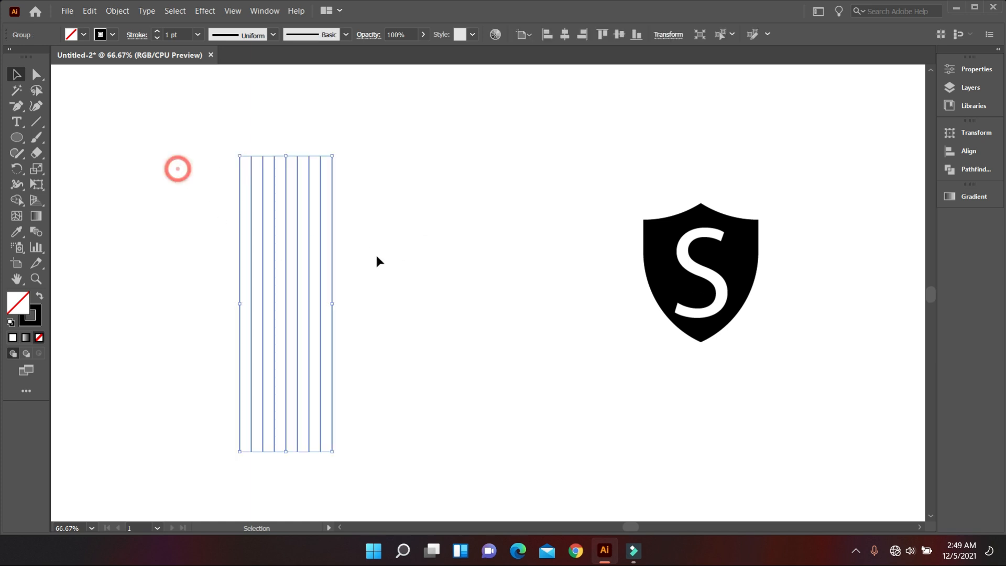
left_click(97, 11)
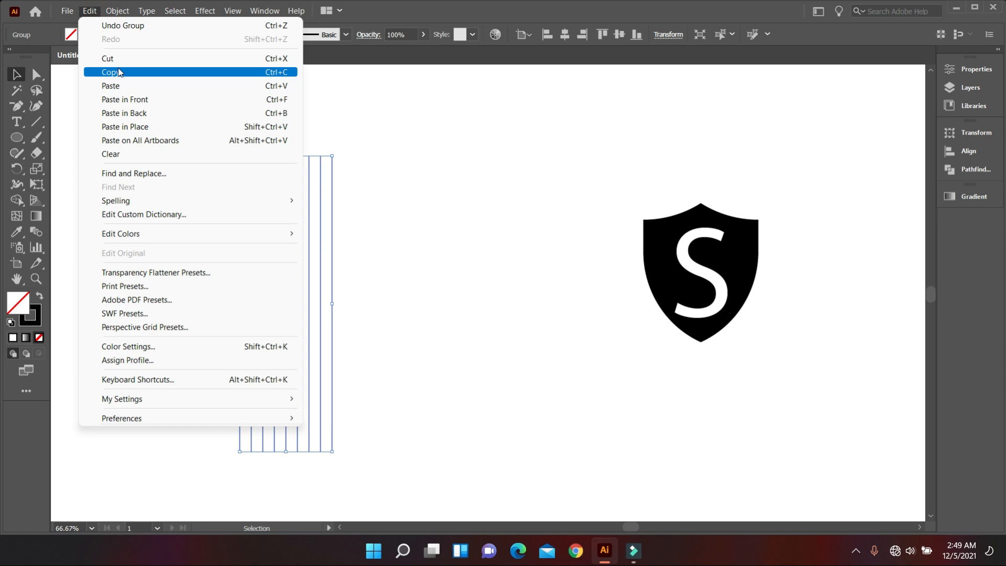
left_click(117, 69)
left_click(90, 13)
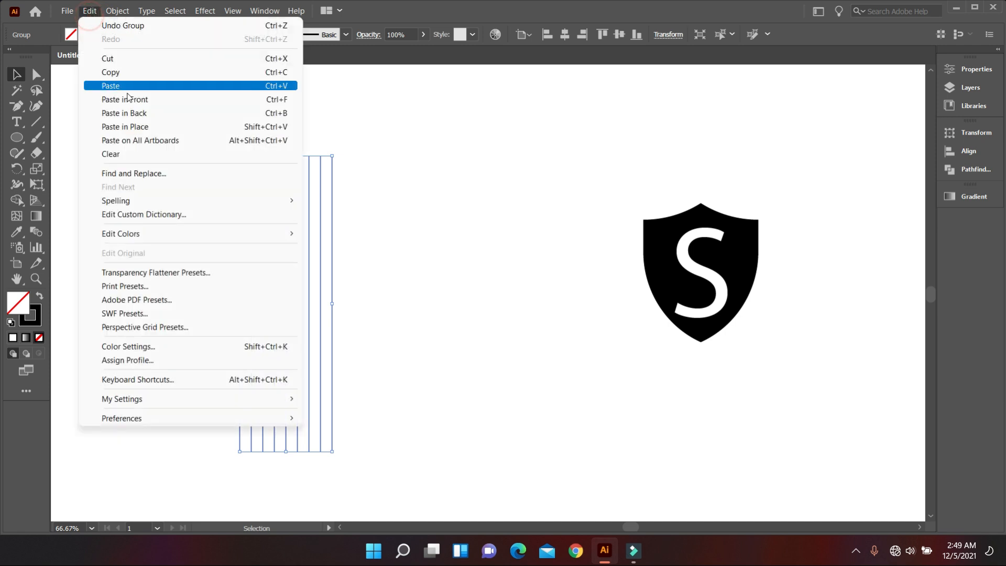
left_click(146, 128)
Set the rotation angle of the pasted line group to 15°
left_click(668, 35)
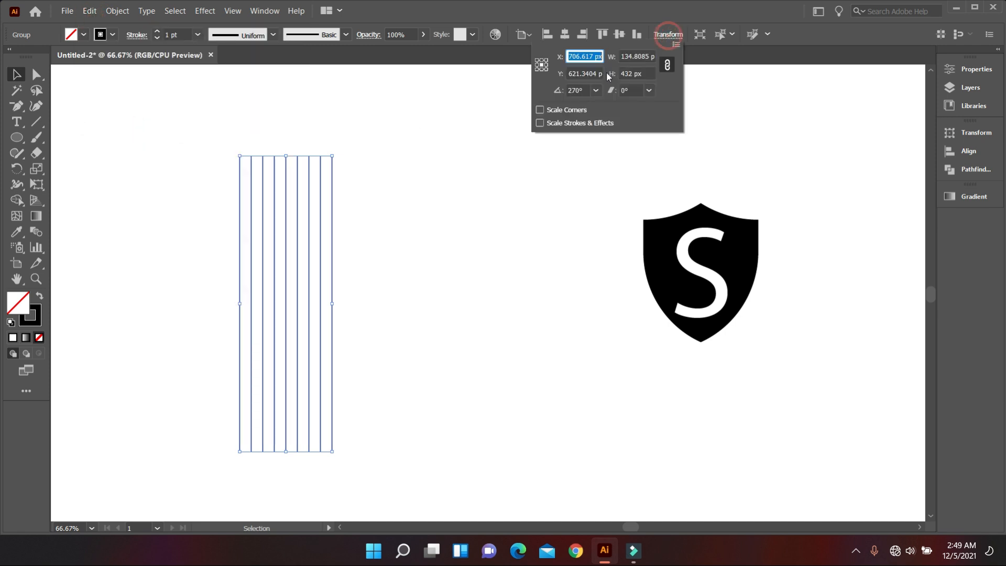
left_click(595, 90)
left_click(602, 103)
left_click(587, 90)
scroll(587, 89, "up", 18)
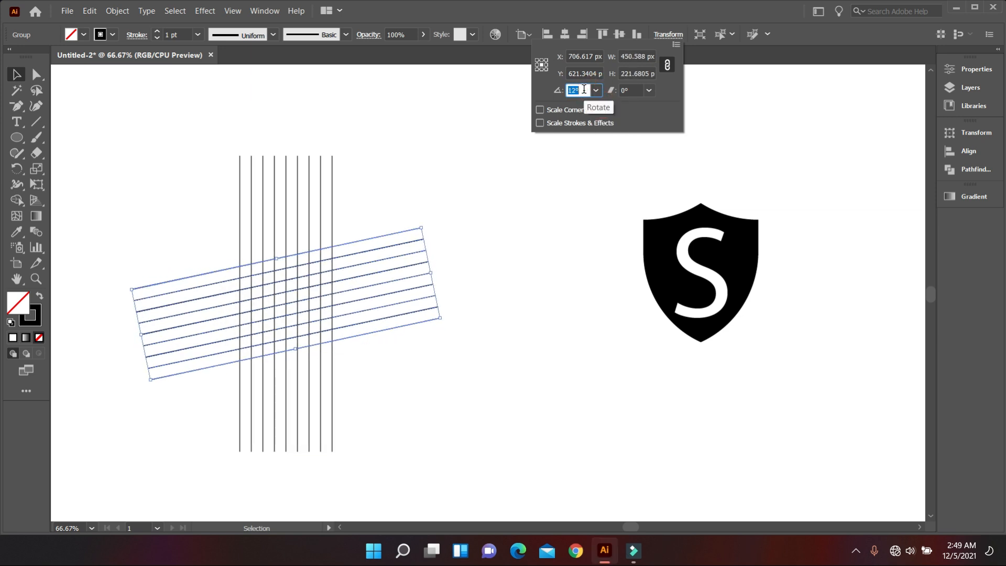
scroll(585, 90, "down", 3)
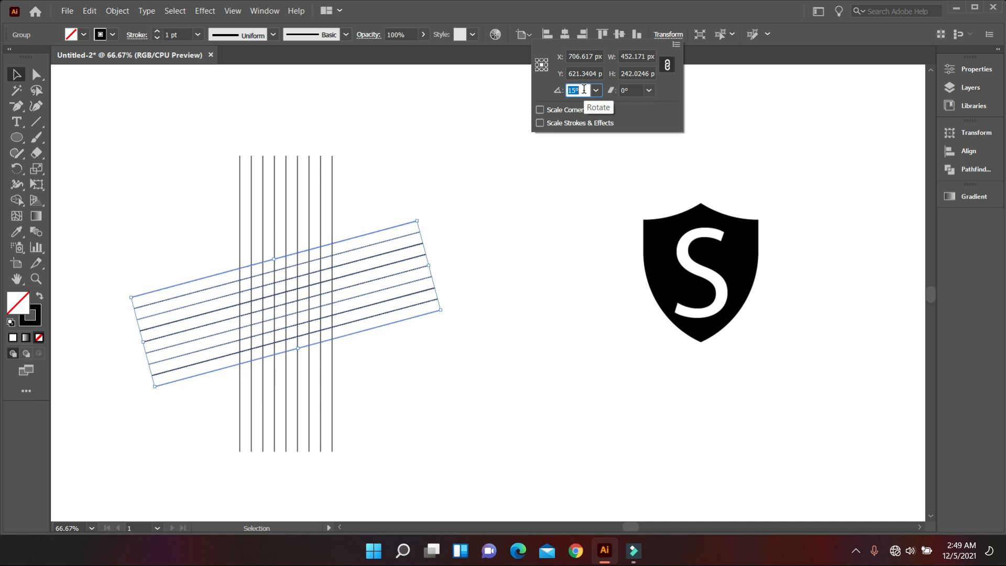
left_click(504, 198)
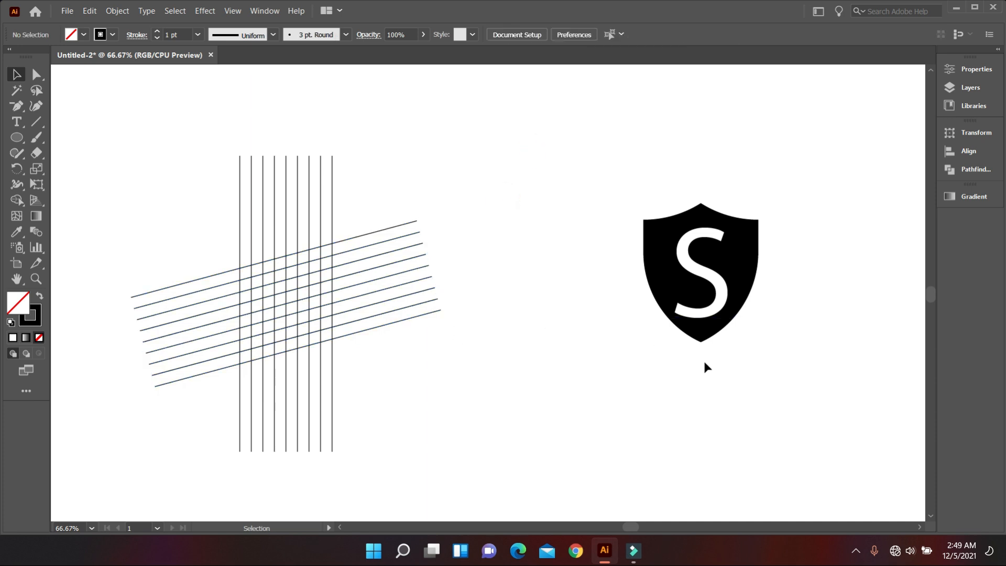
Remove the letter S and move the shield closer to the line grid, leaving it as an outline without fill
left_click_drag(696, 296, 599, 268)
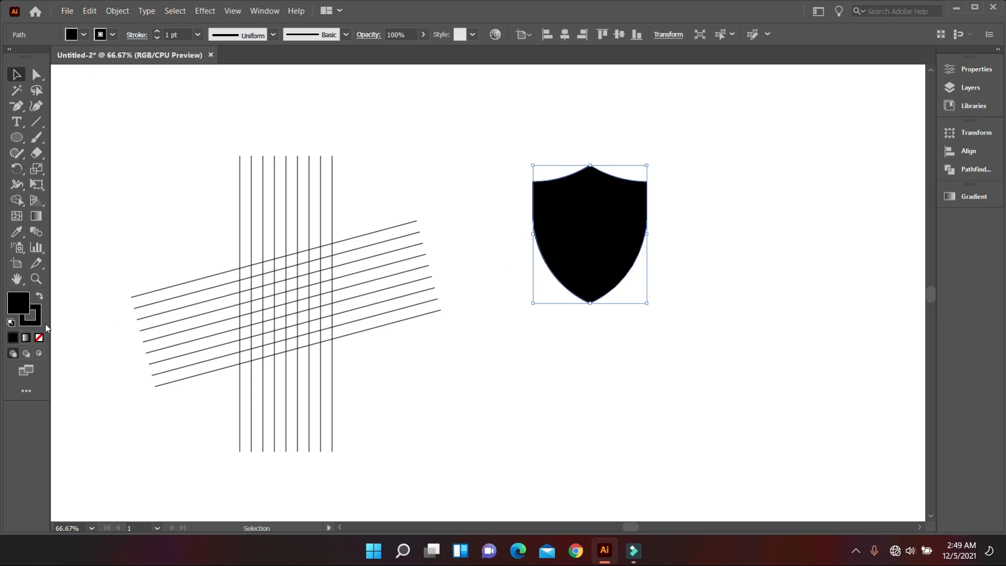
left_click(39, 338)
left_click(754, 294)
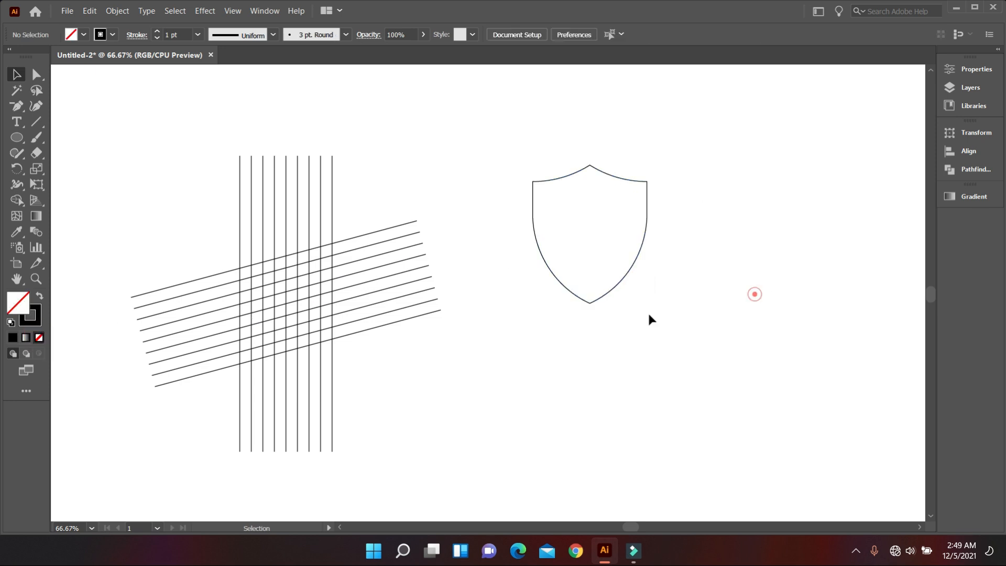
Align the shield outline and both line groups to a common centre, horizontally and vertically
scroll(467, 346, "down", 2)
left_click_drag(227, 160, 620, 313)
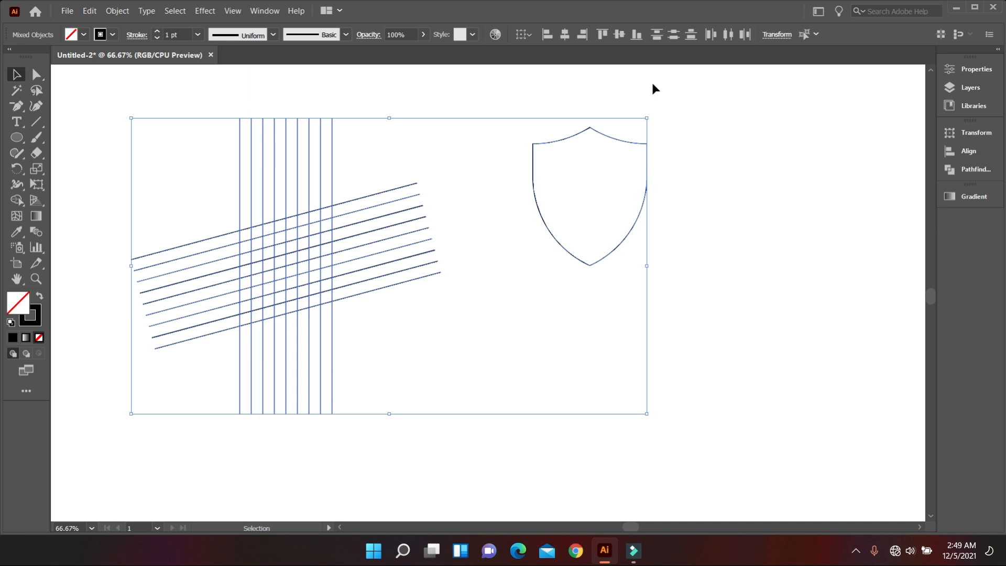
left_click(570, 36)
left_click(619, 34)
left_click(654, 238)
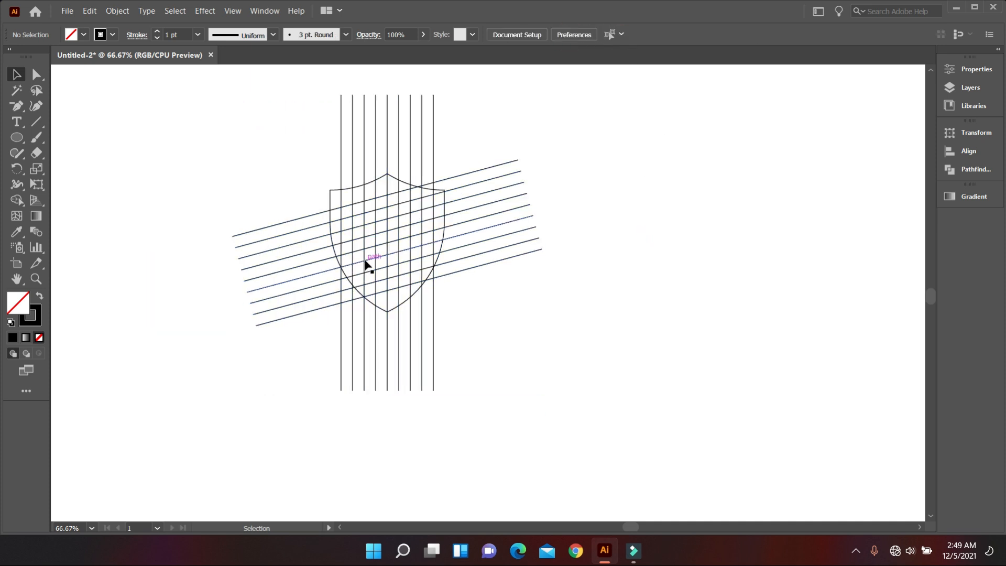
Enlarge the shield outline proportionally from its centre so it extends beyond the outermost vertical lines
scroll(370, 258, "up", 2)
scroll(458, 252, "down", 1)
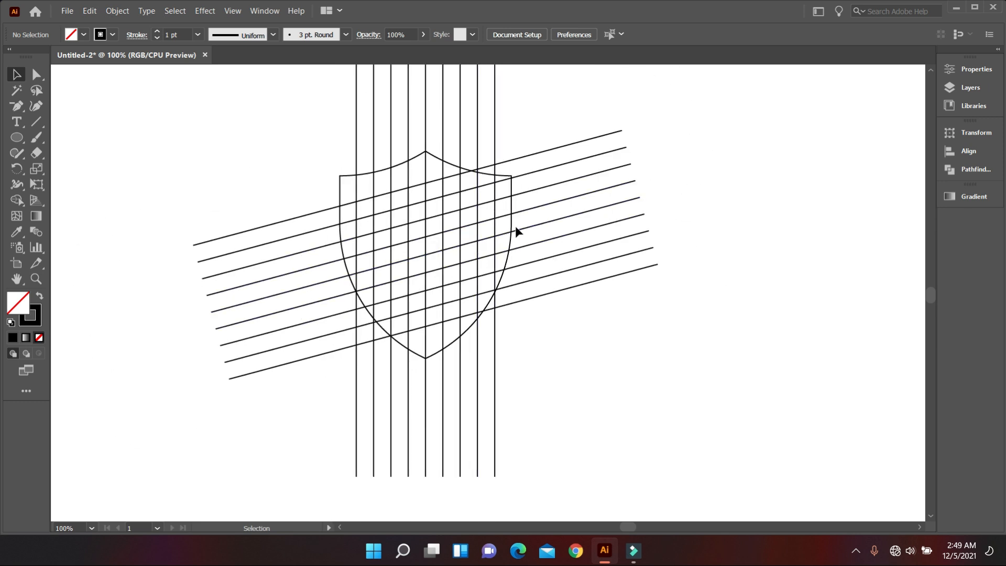
left_click(453, 343)
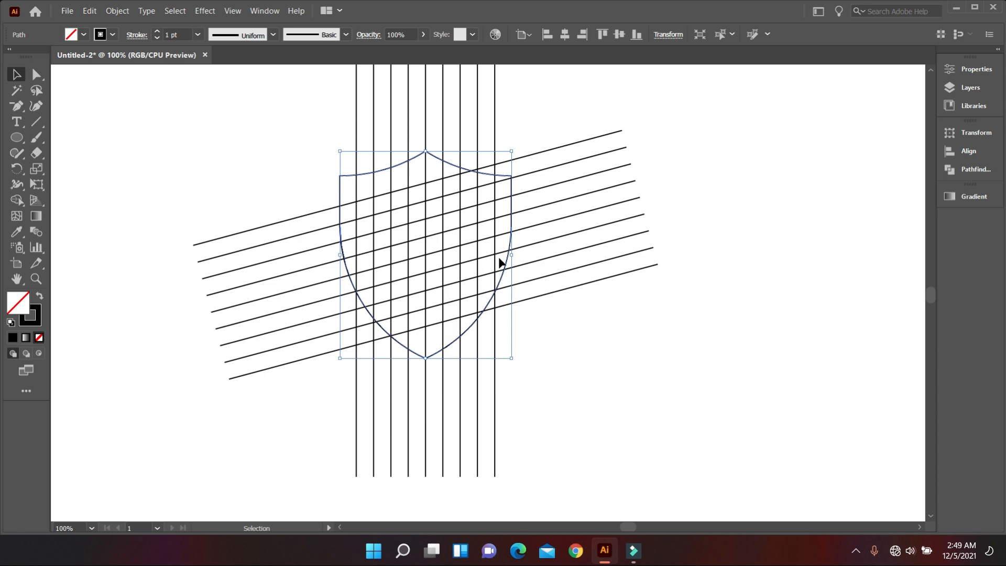
left_click_drag(511, 253, 526, 254)
left_click(561, 337)
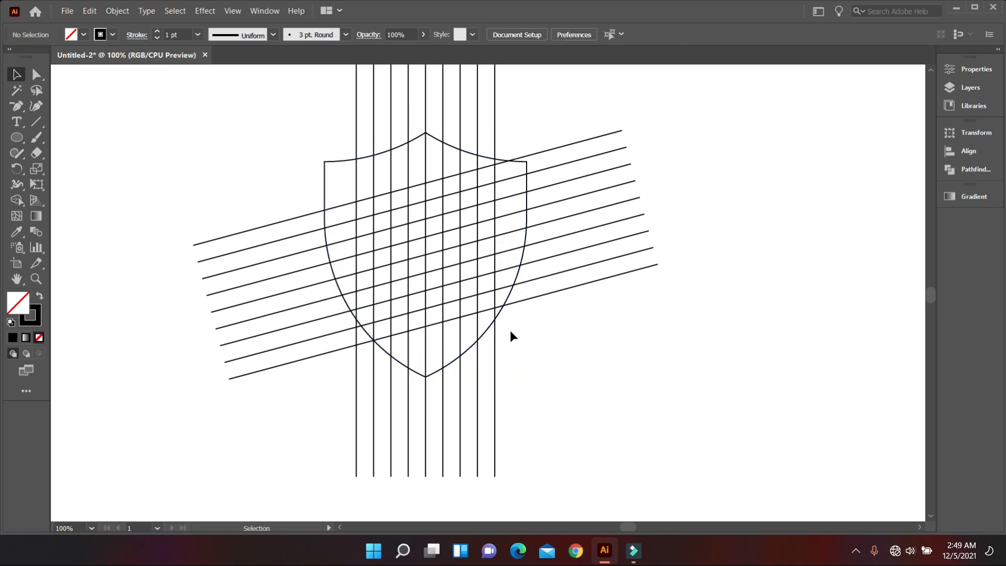
left_click(508, 296)
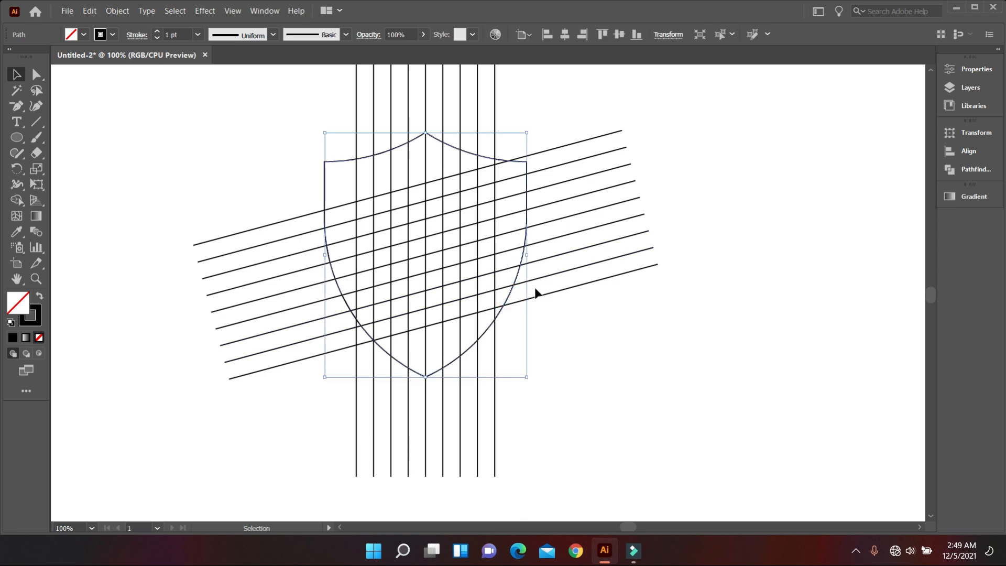
left_click(596, 320)
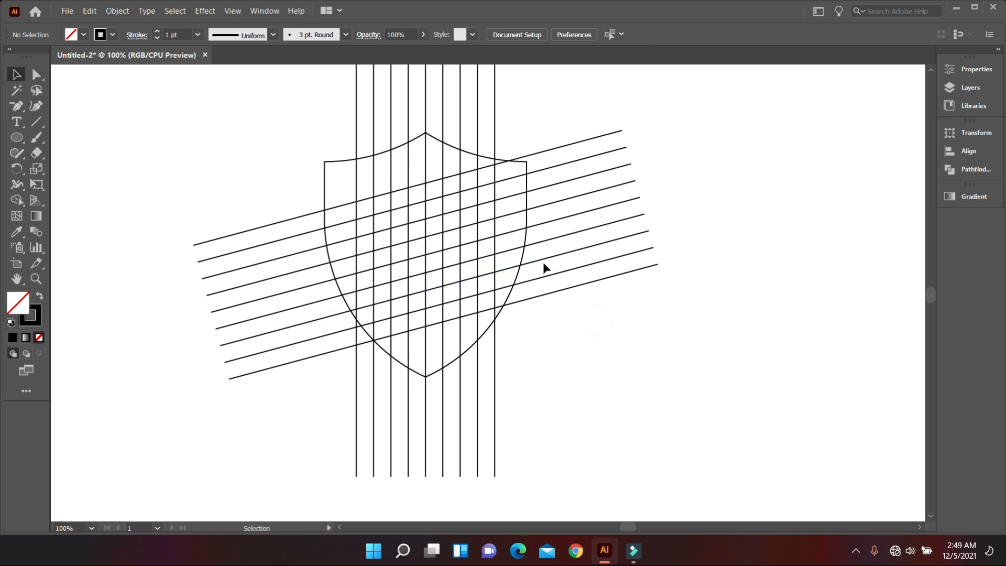
scroll(543, 262, "up", 2)
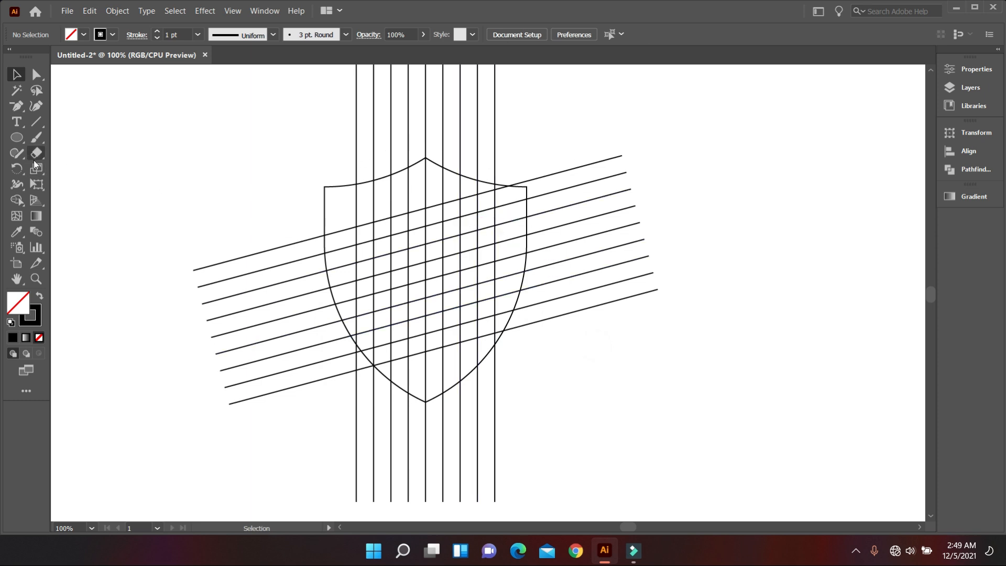
left_click(36, 138)
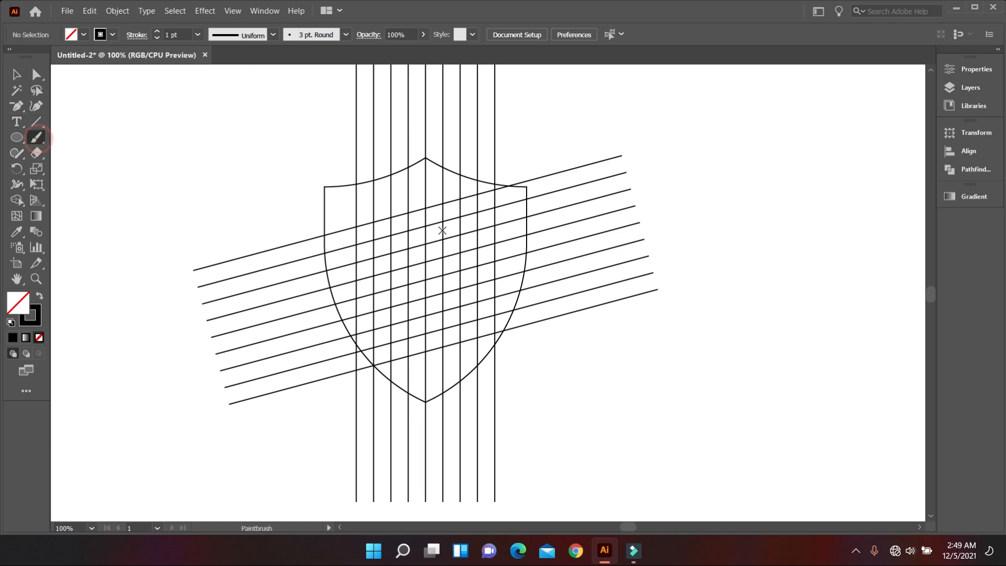
left_click(38, 299)
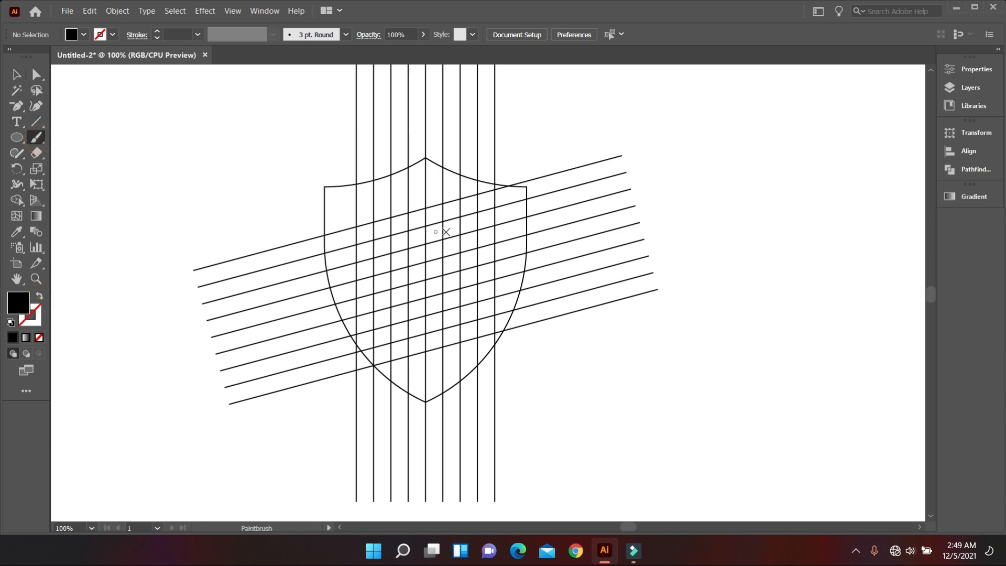
left_click_drag(461, 242, 494, 239)
key("shift+x")
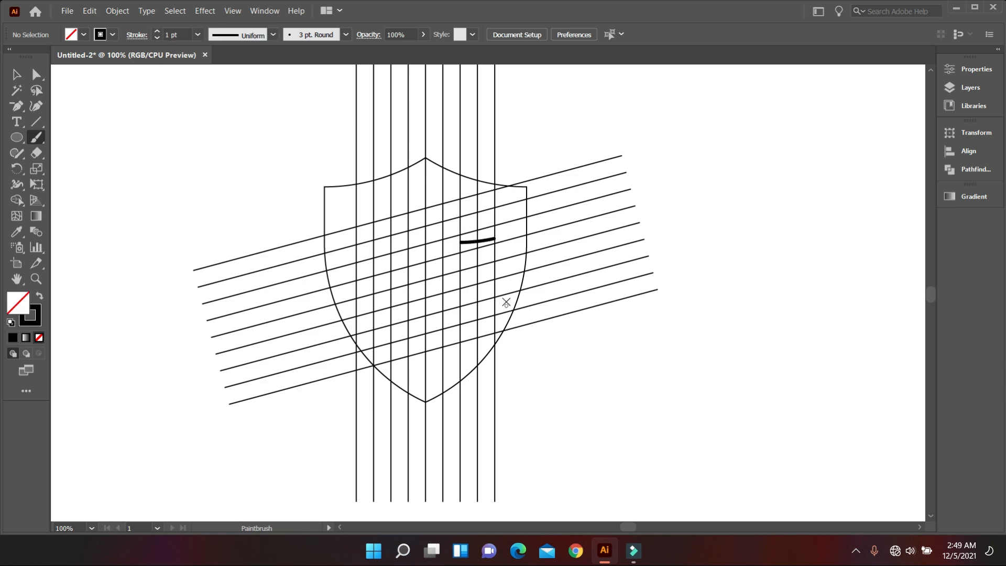
left_click_drag(526, 227, 497, 225)
left_click(16, 74)
left_click(124, 92)
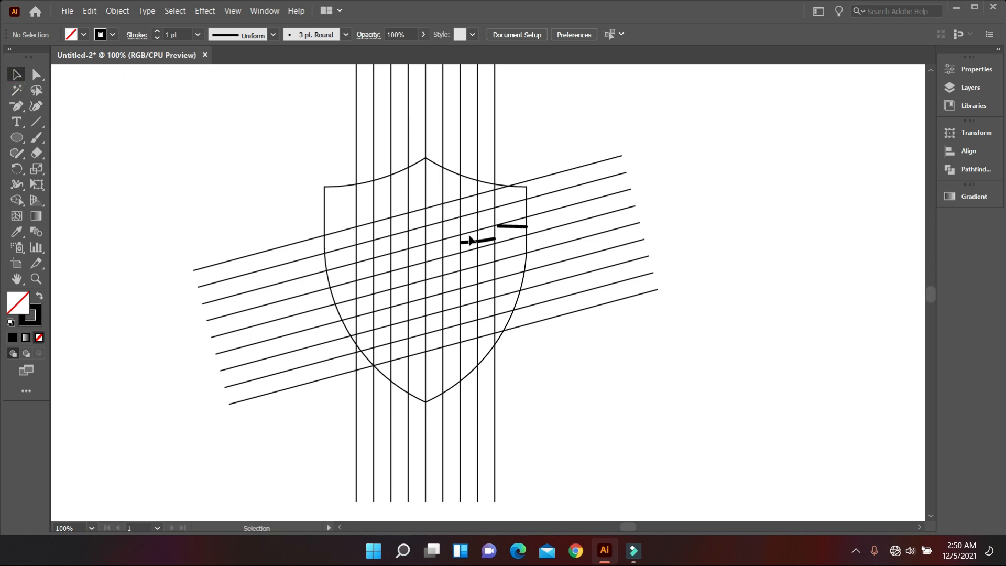
left_click(471, 244)
key("Delete")
Select the shield and both line groups and merge grid cells into the black upper half of a slanted S using Shape Builder
scroll(577, 345, "down", 1)
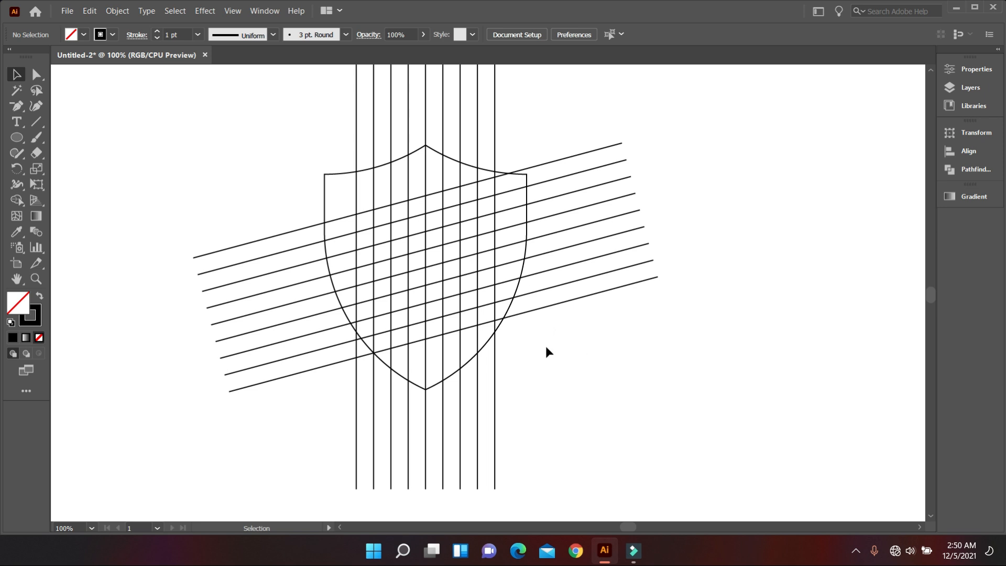
left_click_drag(267, 147, 682, 406)
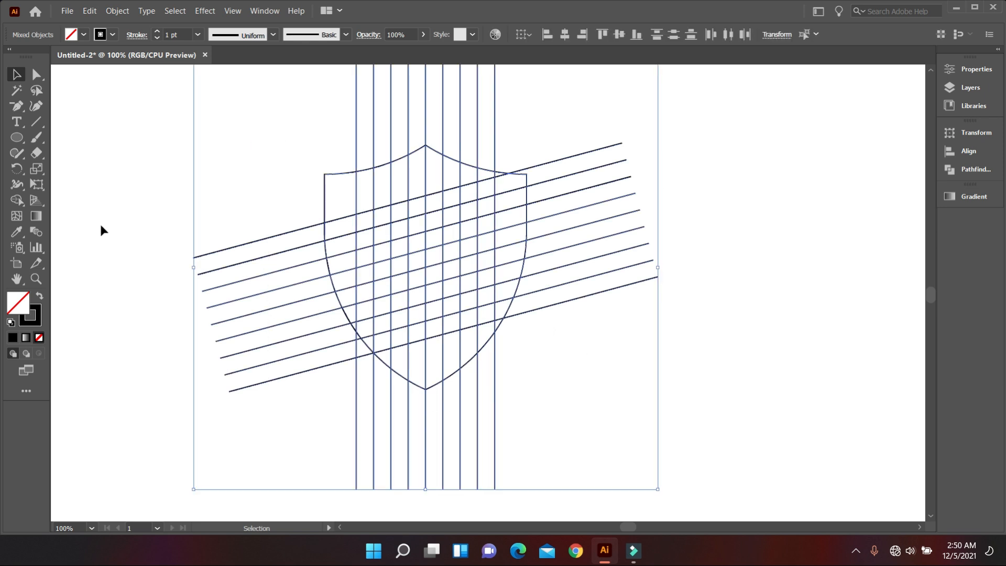
left_click(21, 200)
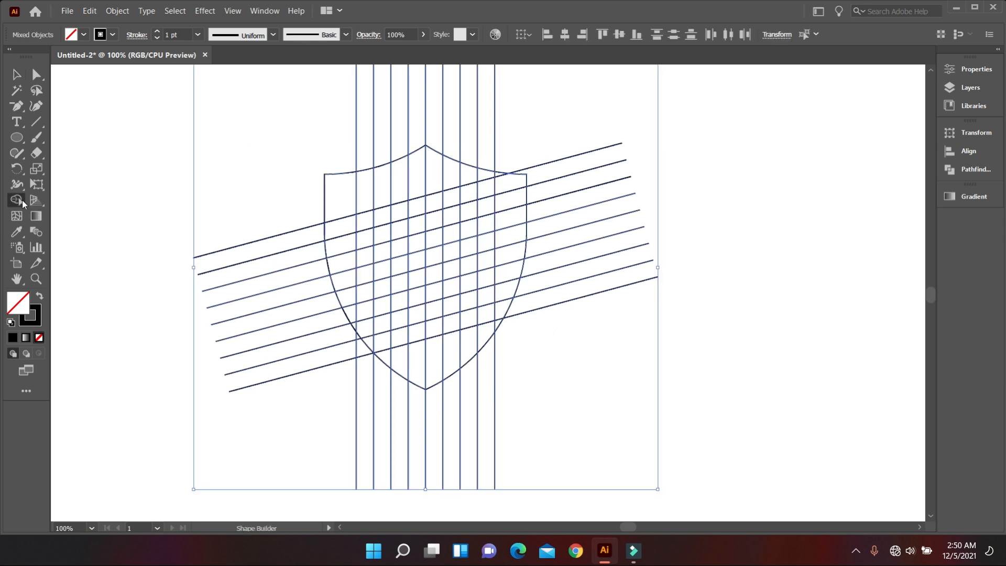
left_click(40, 296)
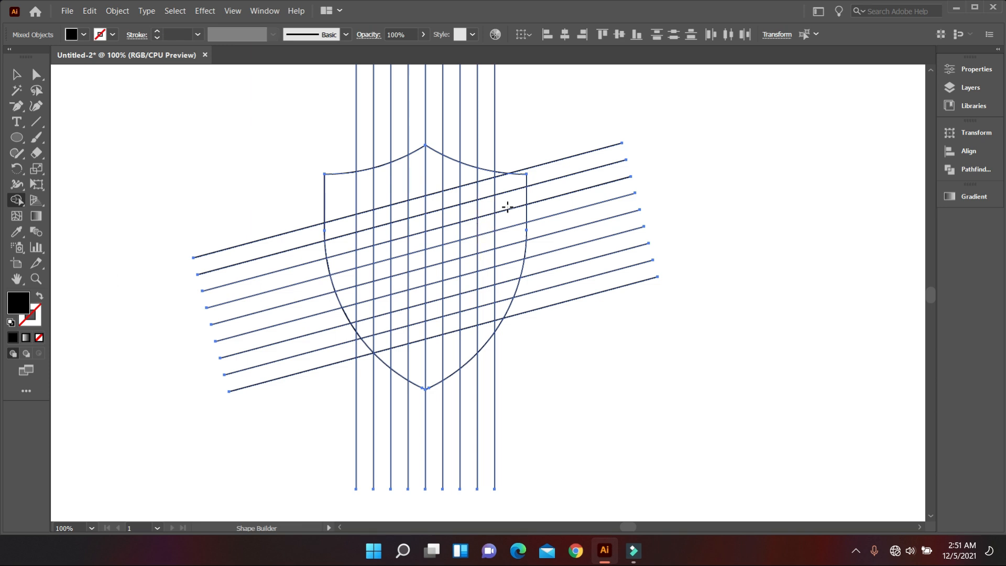
left_click_drag(512, 181, 384, 218)
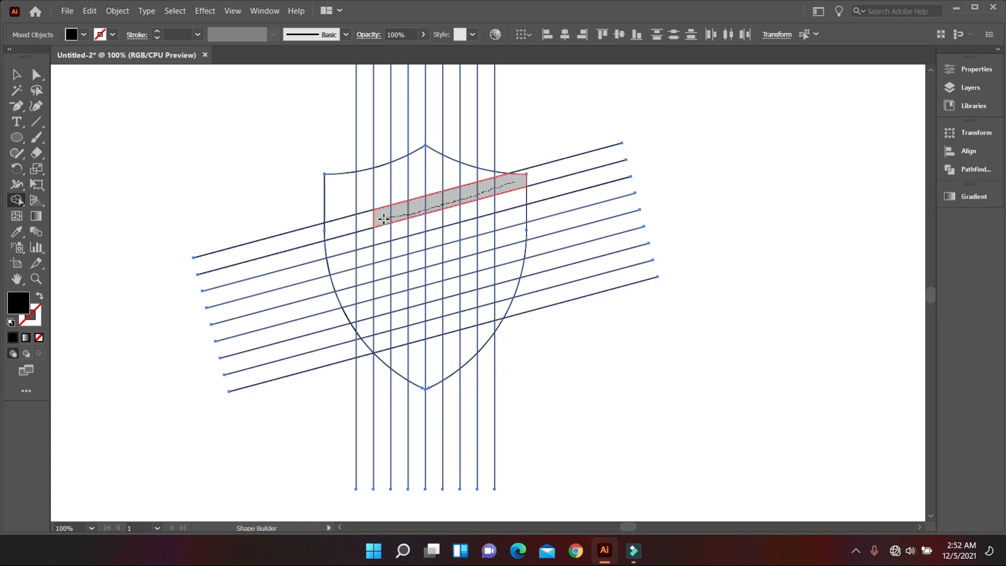
left_click_drag(384, 223, 386, 273)
mouse_move(402, 218)
left_mouse_down()
mouse_move(401, 266)
mouse_move(456, 255)
left_mouse_up()
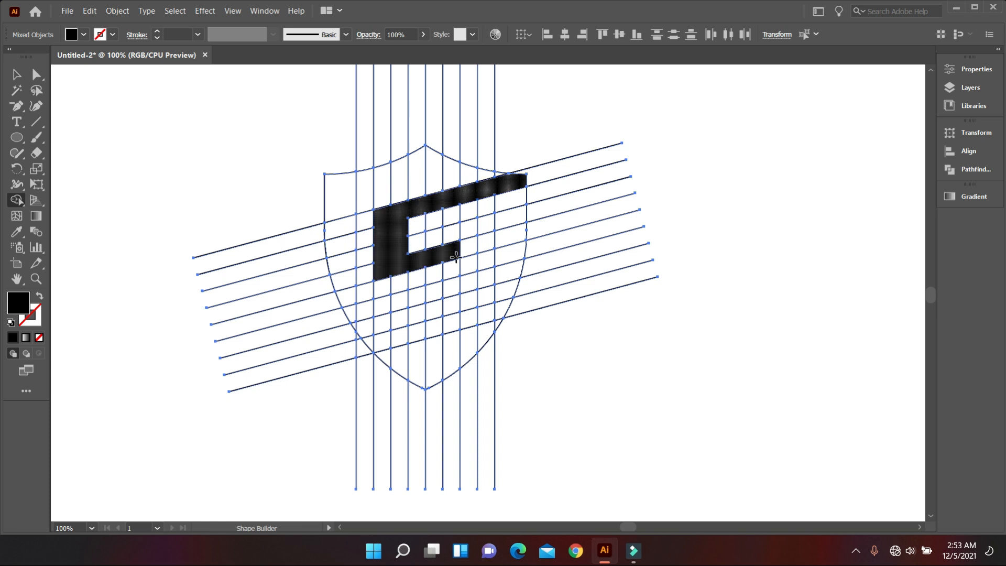
Merge further grid cells into the S's lower half, thickening its middle bar and lower right stem to two cells
mouse_move(457, 256)
left_mouse_down()
mouse_move(471, 313)
mouse_move(358, 349)
left_mouse_up()
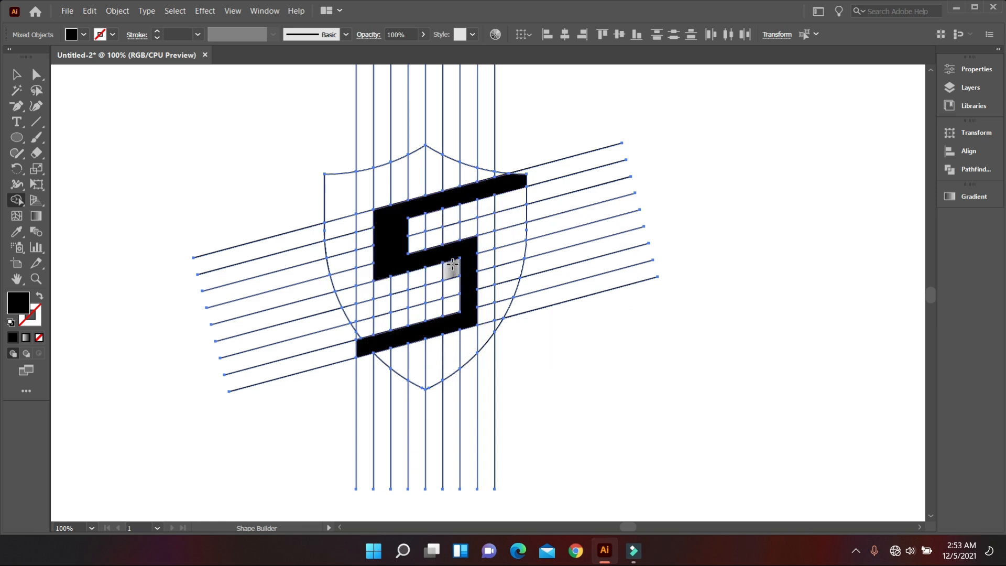
left_click_drag(452, 265, 452, 308)
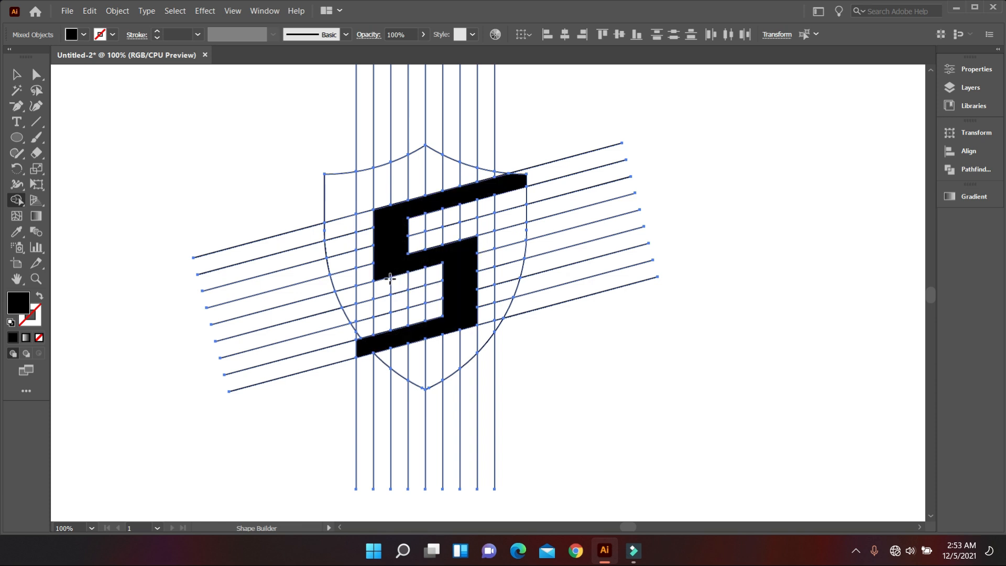
left_click_drag(383, 277, 450, 271)
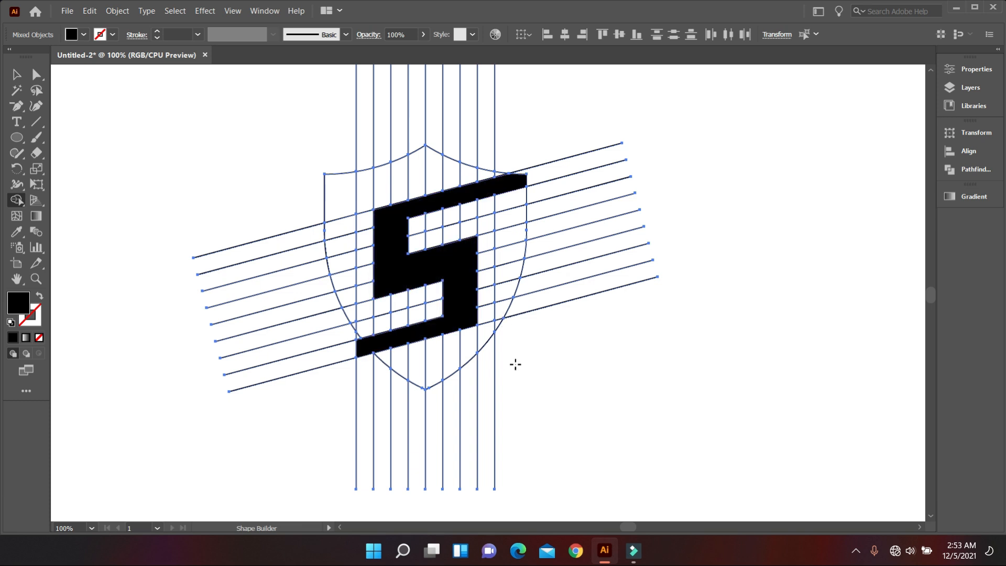
scroll(515, 364, "up", 1)
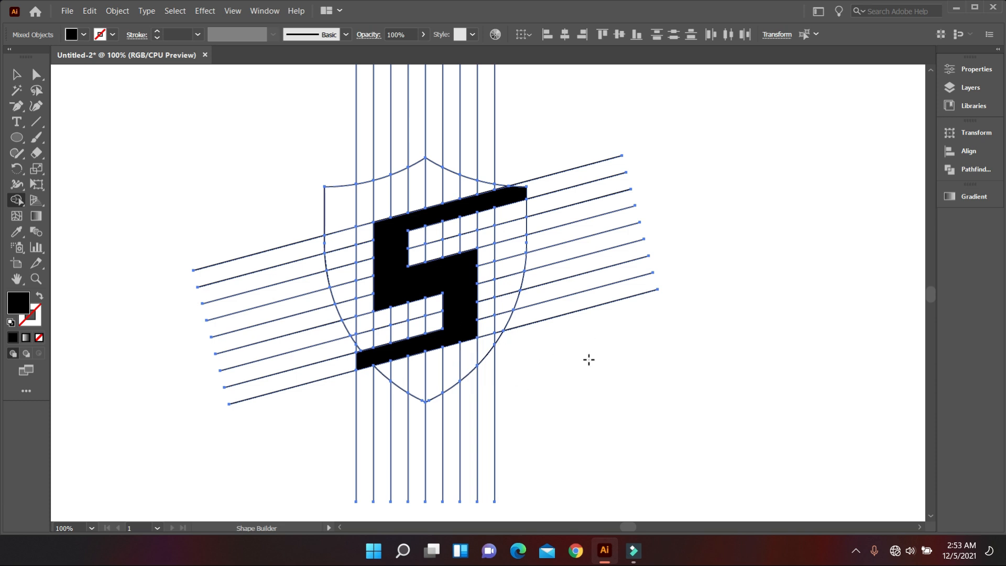
Reselect the shield and grid artwork and subtract the black S shape from it with Shape Builder
key("v")
left_click(571, 350)
left_click_drag(439, 277, 296, 165)
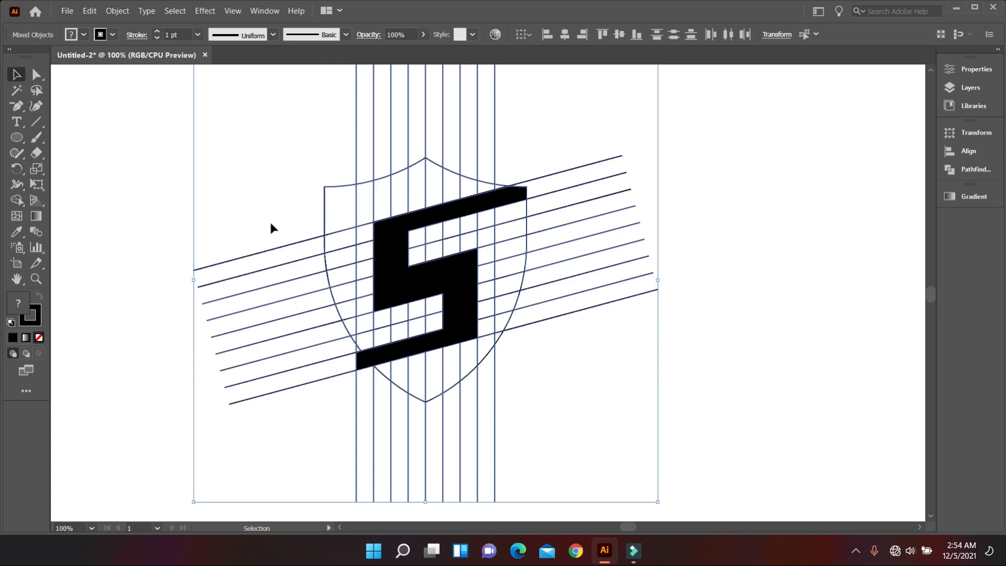
left_click(19, 202)
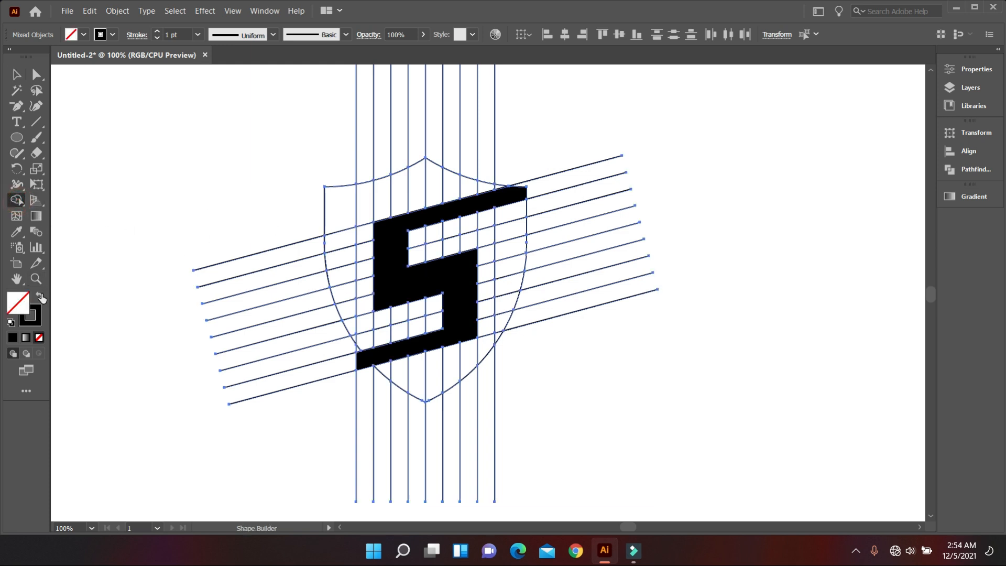
left_click(403, 268, "alt")
Merge the cells between the S cutout and the shield outline into large black areas
mouse_move(488, 185)
left_mouse_down()
mouse_move(366, 205)
mouse_move(352, 240)
mouse_move(377, 323)
left_mouse_up()
mouse_move(343, 269)
left_mouse_down()
mouse_move(369, 334)
mouse_move(345, 289)
mouse_move(386, 334)
mouse_move(434, 321)
left_mouse_up()
mouse_move(423, 236)
left_mouse_down()
mouse_move(513, 220)
mouse_move(516, 303)
mouse_move(460, 366)
mouse_move(419, 385)
mouse_move(390, 369)
left_mouse_up()
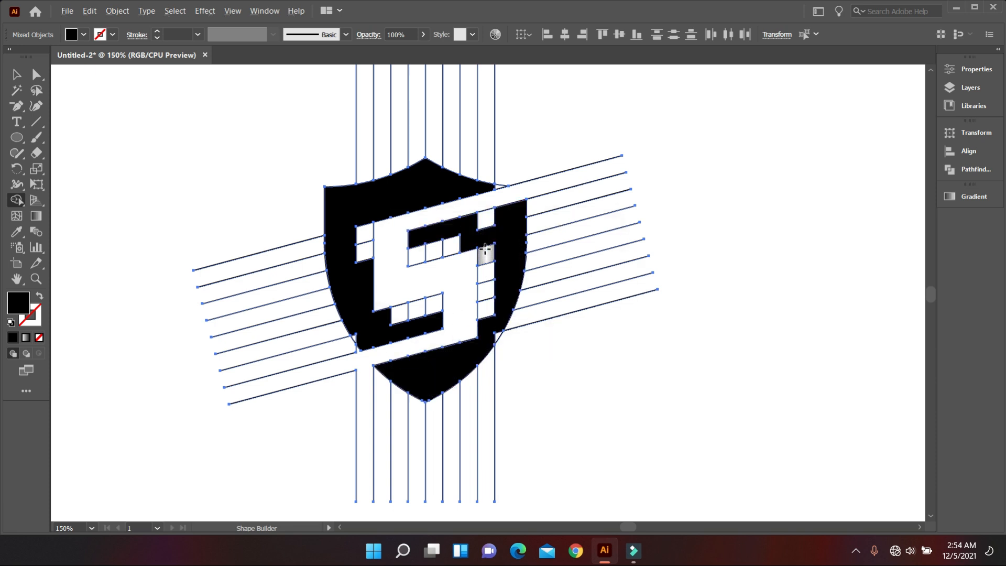
Merge the leftover unfilled cells beside and inside the notches of the S into the adjoining black shield halves
scroll(485, 252, "up", 3)
mouse_move(533, 164)
left_mouse_down()
mouse_move(319, 210)
mouse_move(280, 251)
mouse_move(466, 214)
left_mouse_up()
mouse_move(495, 213)
left_mouse_down()
mouse_move(512, 315)
mouse_move(502, 467)
left_mouse_up()
scroll(476, 404, "down", 3)
left_click_drag(264, 392, 356, 372)
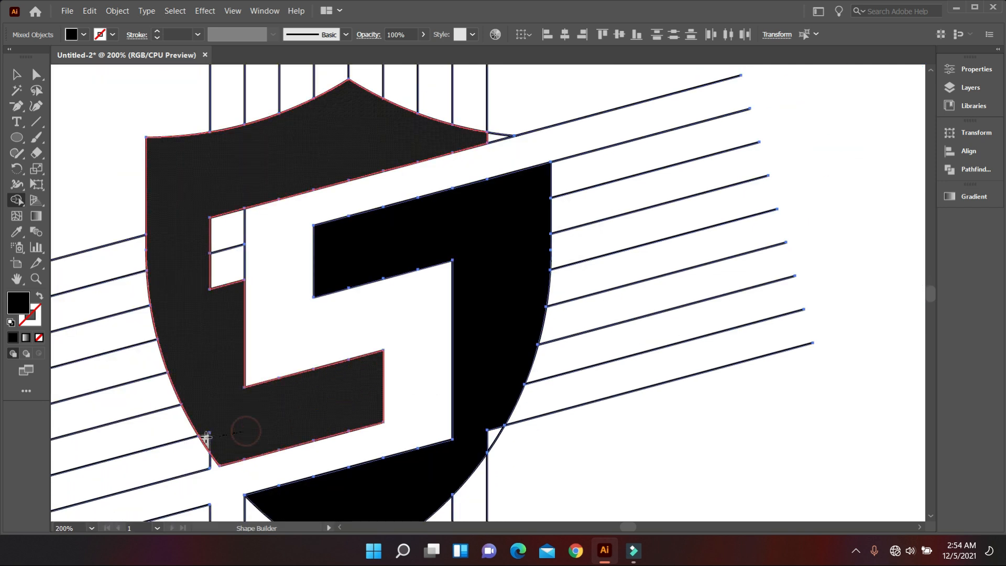
mouse_move(197, 333)
left_mouse_down()
mouse_move(220, 251)
mouse_move(220, 207)
left_mouse_up()
scroll(490, 210, "down", 3)
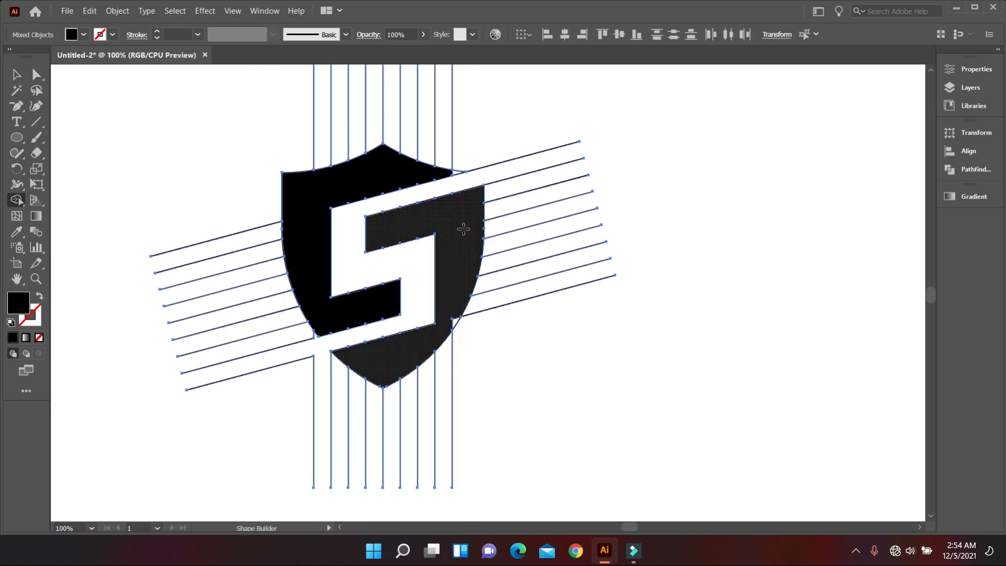
Merge the remaining slivers at the shield's upper right and lower right edges into the black halves and deselect the artwork
scroll(461, 230, "down", 1)
scroll(454, 160, "up", 4)
left_click_drag(426, 155, 464, 156)
scroll(501, 206, "down", 3)
scroll(527, 296, "down", 4)
scroll(513, 298, "up", 4)
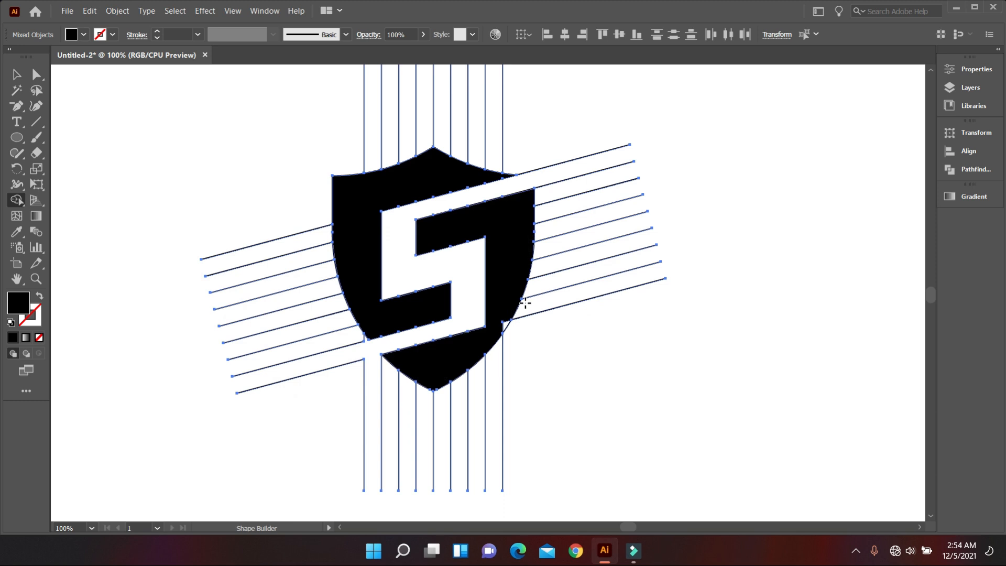
left_click_drag(498, 294, 493, 351)
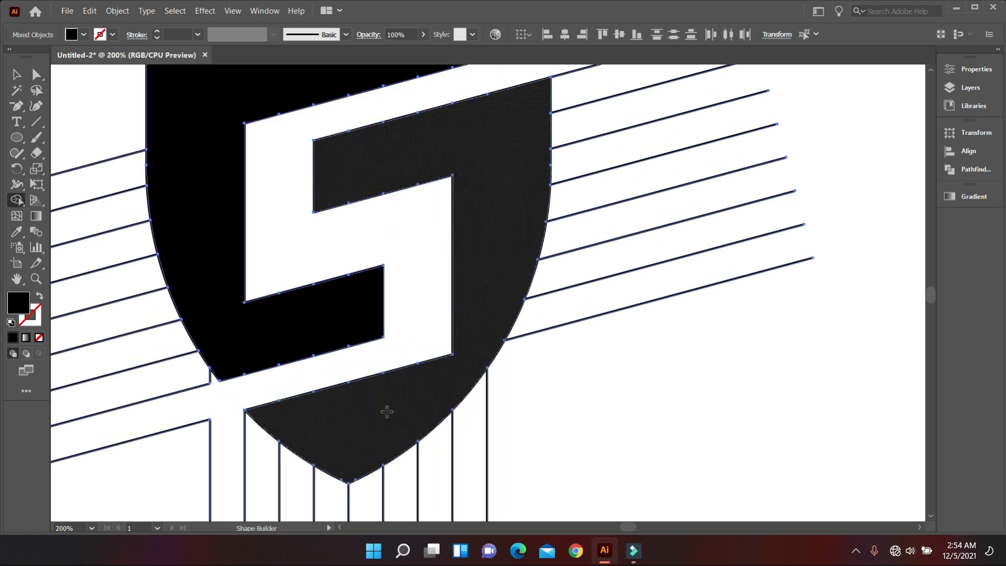
scroll(401, 409, "down", 2)
scroll(475, 389, "down", 1)
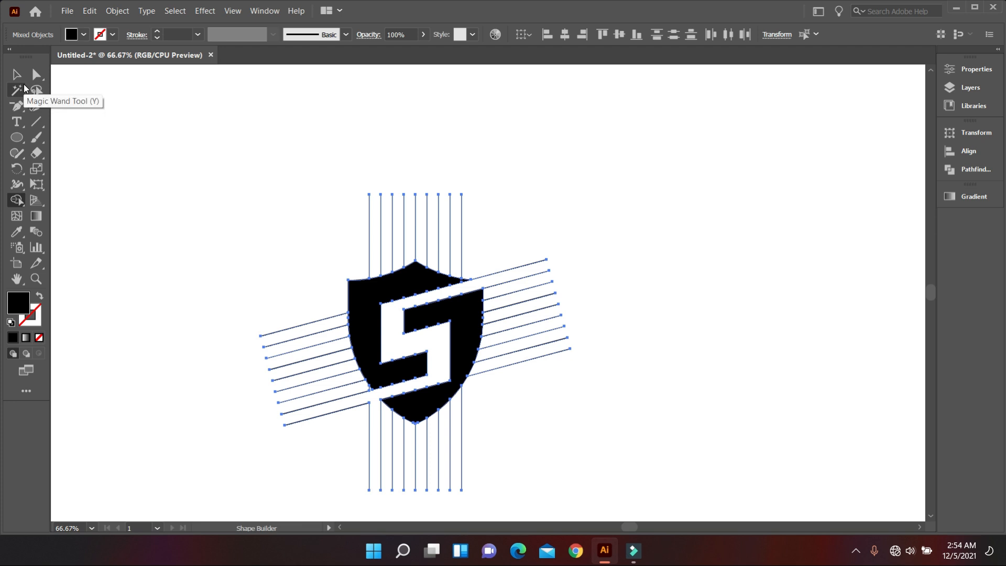
left_click(16, 74)
left_click(121, 99)
scroll(534, 255, "down", 3)
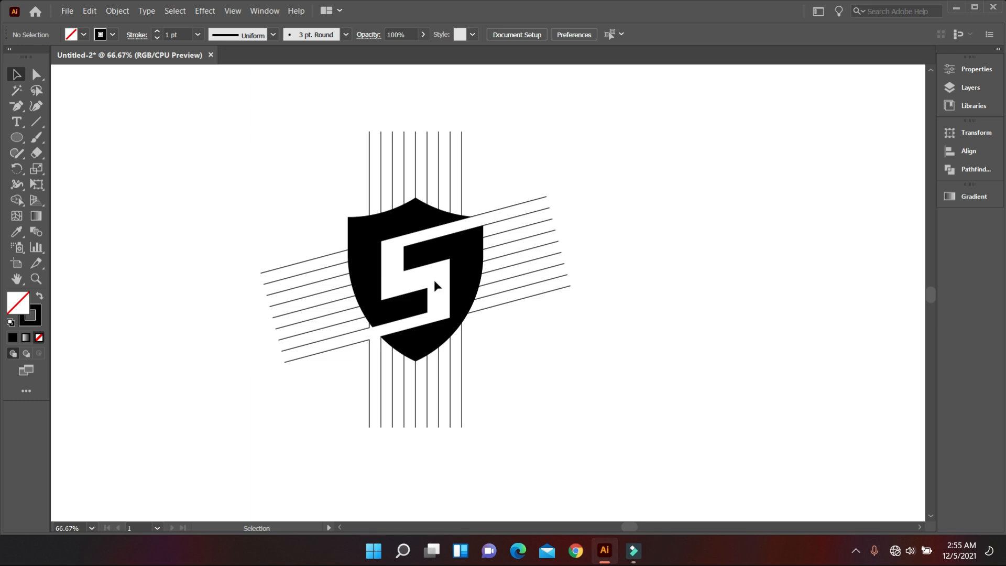
Draw a straight line from the lower inner corner of the S's upper notch to the right end of the second slanted line
scroll(434, 280, "up", 1)
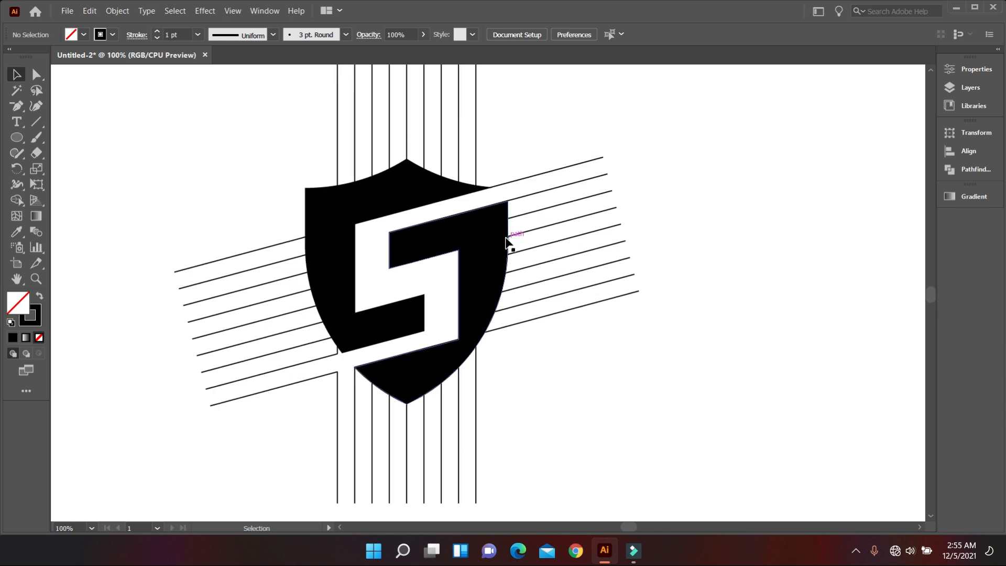
left_click(38, 123)
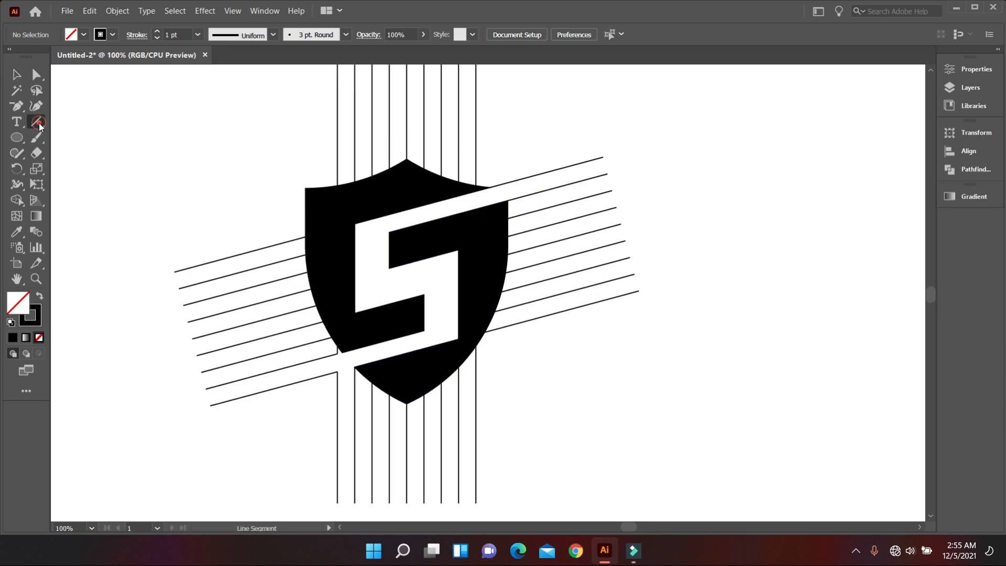
left_click_drag(389, 269, 608, 174)
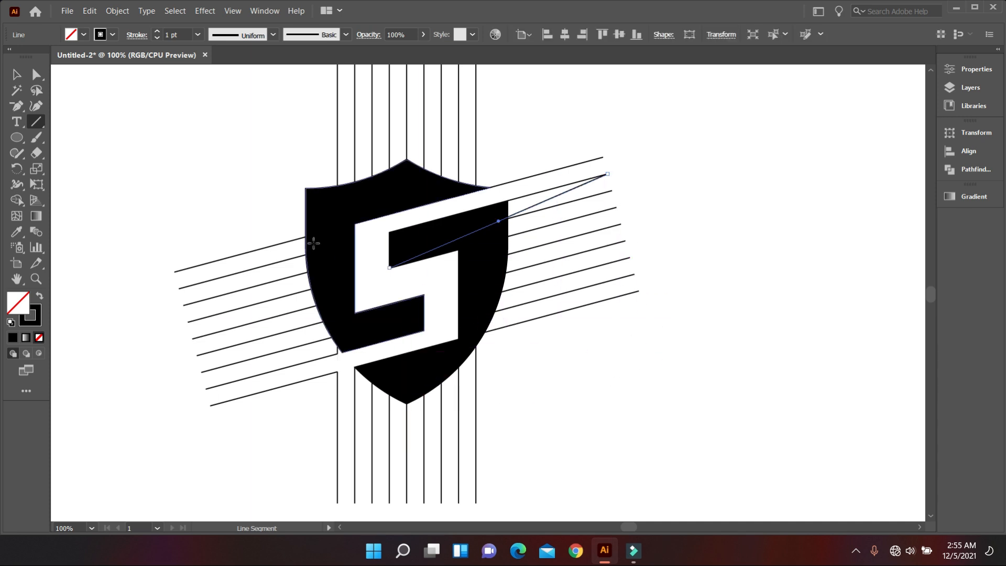
left_click(17, 75)
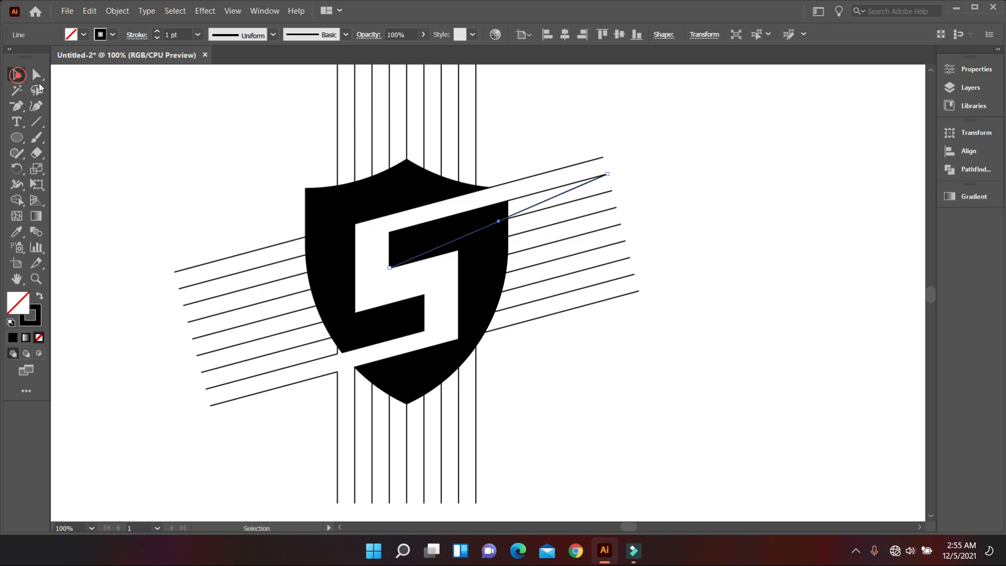
left_click(207, 143)
Duplicate the diagonal line, running the copy from the lower notch's upper inner corner to the left end of the second-lowest slanted line
left_click(544, 204)
left_click_drag(544, 204, 361, 327)
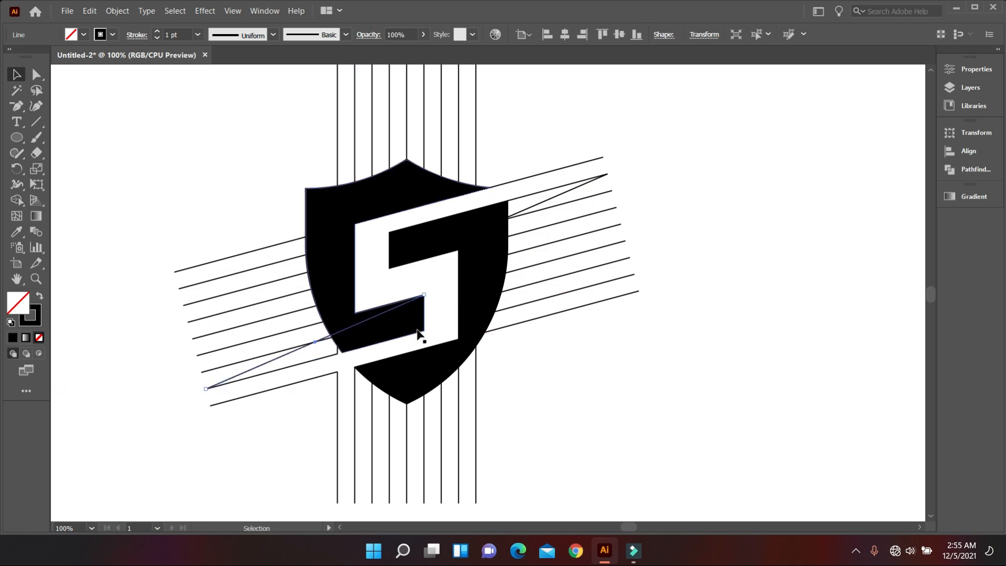
scroll(413, 310, "down", 2)
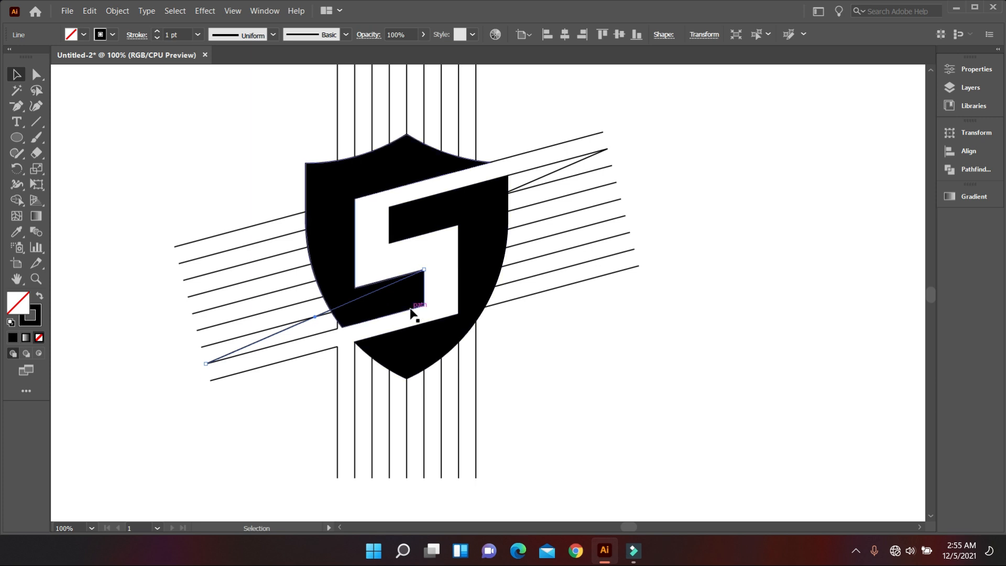
Inspect the lower diagonal line and the area where it meets the left edge of the shield
scroll(412, 289, "up", 1)
scroll(443, 279, "down", 1)
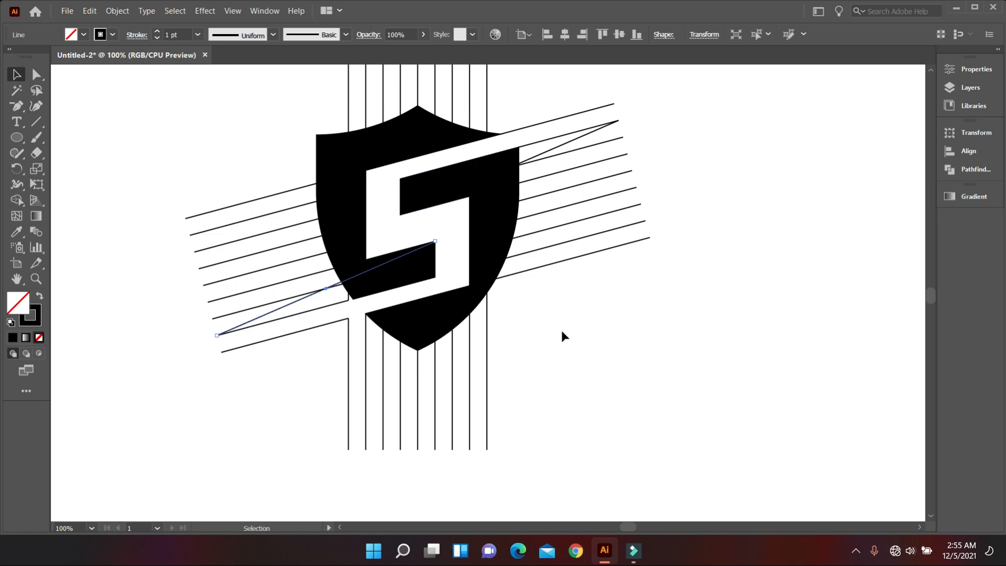
left_click(587, 325)
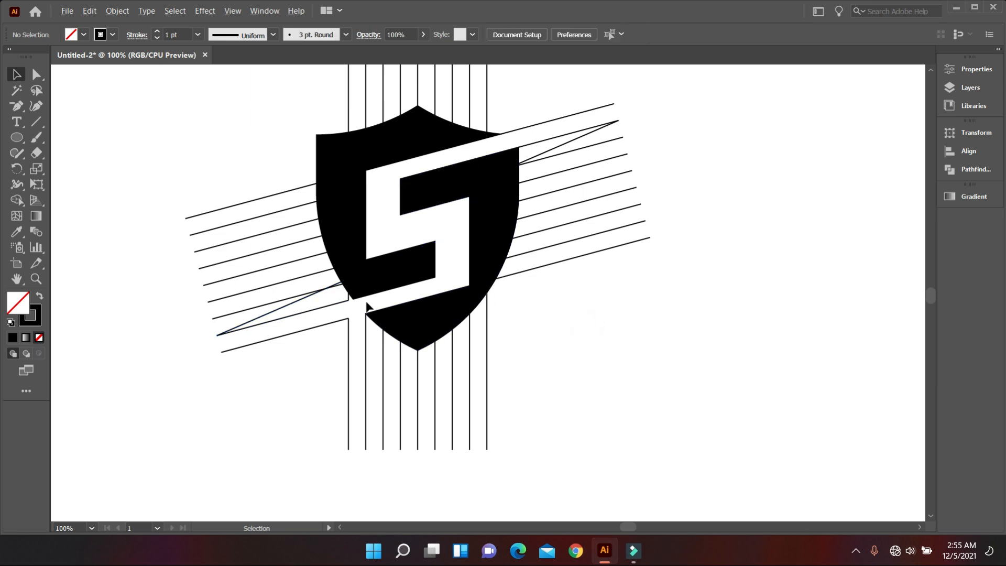
scroll(356, 299, "up", 3)
scroll(367, 291, "down", 1)
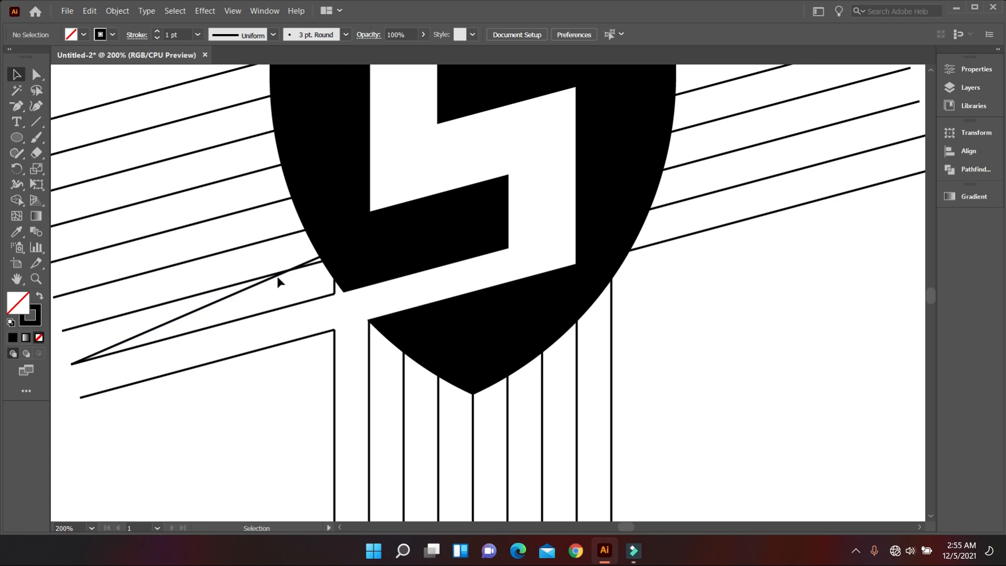
scroll(348, 288, "up", 1)
scroll(451, 263, "down", 3)
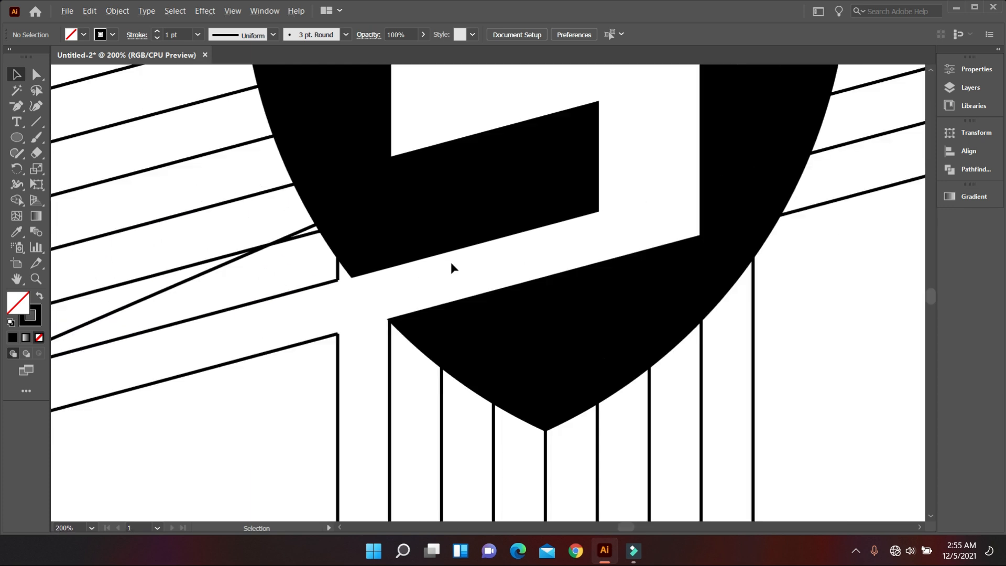
scroll(565, 322, "down", 1)
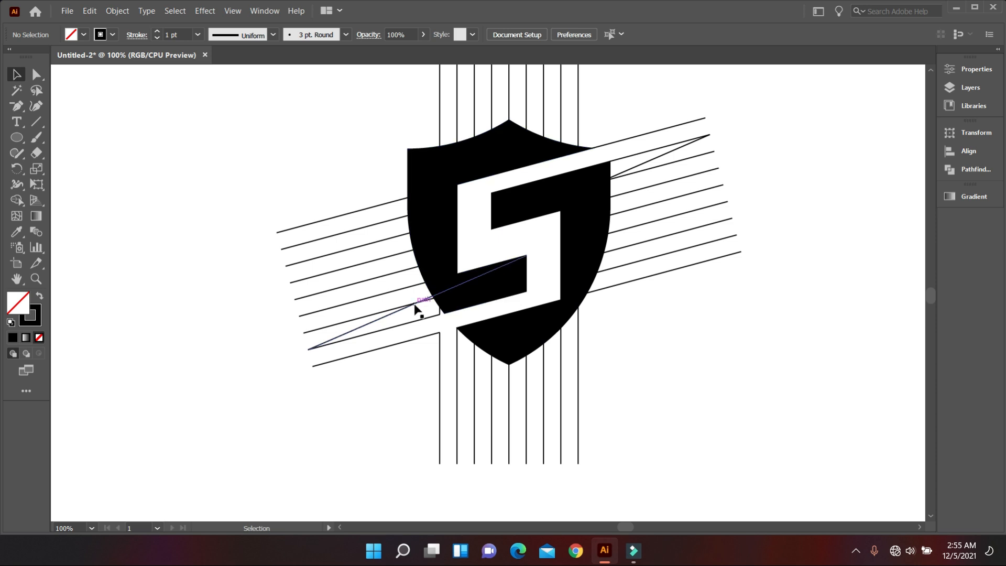
Merge the black upper notch piece and the triangular spike beyond the shield's right edge into the right shield half with Shape Builder
left_click(368, 324)
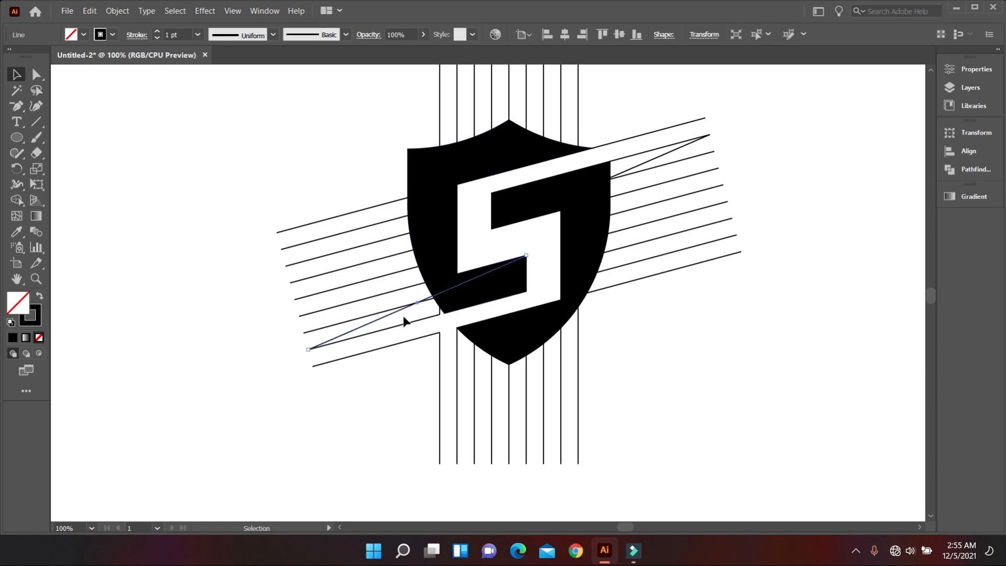
scroll(550, 296, "up", 1)
left_click_drag(325, 142, 807, 427)
left_click(17, 200)
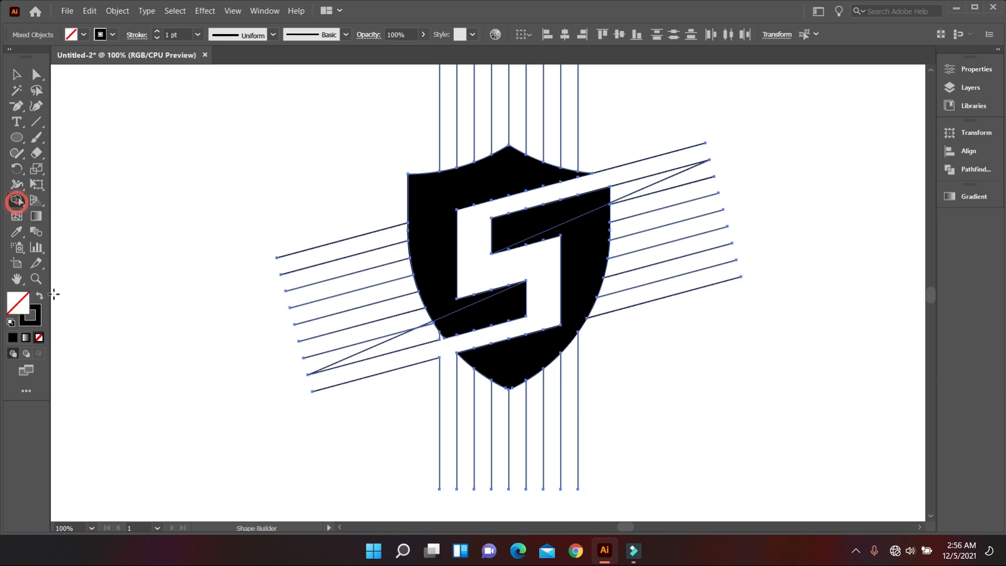
left_click(39, 296)
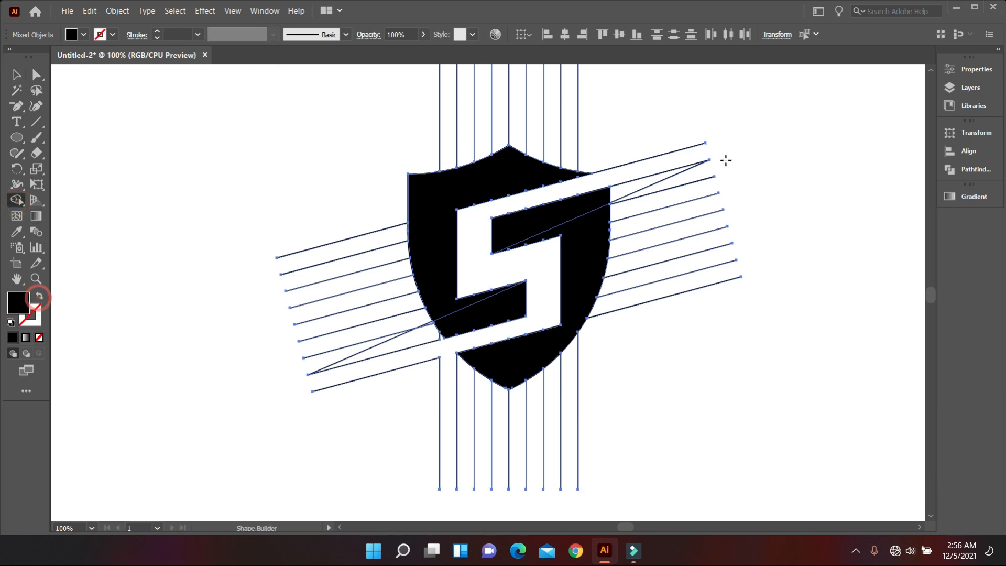
left_click(600, 198)
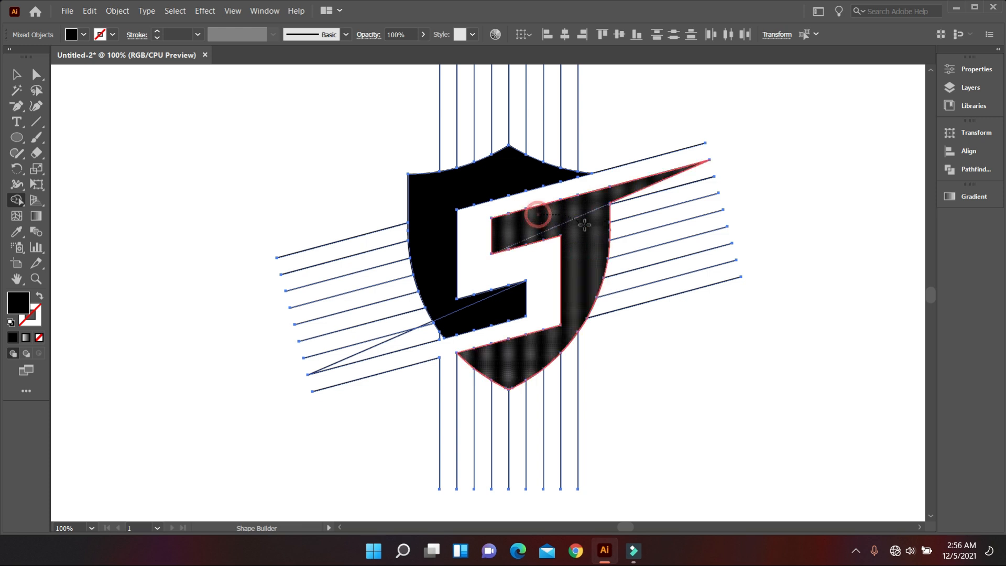
Extend the inner end of the second-lowest slanted line to the lower corner of the left shield half, closing the gap there
scroll(537, 297, "down", 1)
scroll(456, 306, "up", 2)
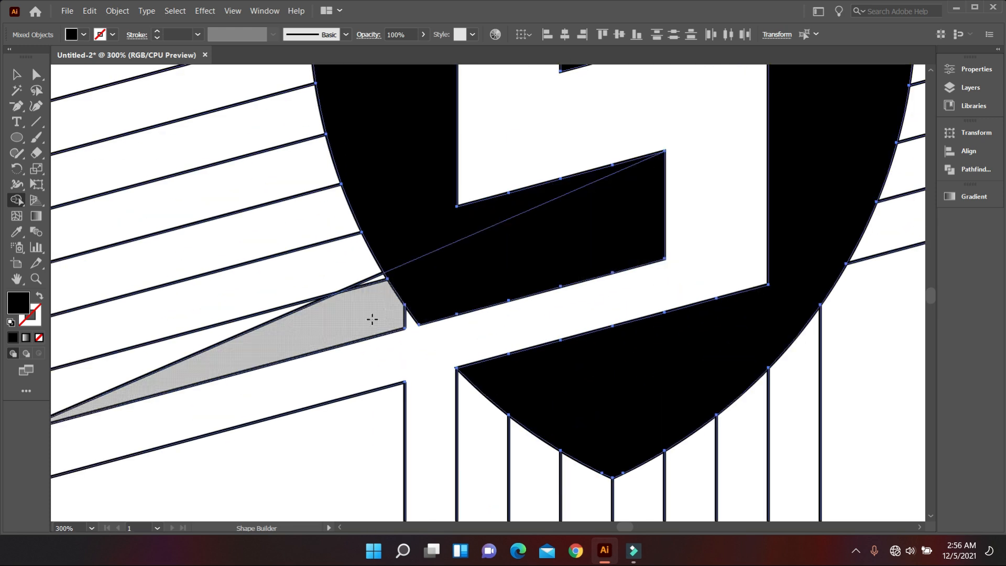
left_click(16, 75)
left_click(422, 470)
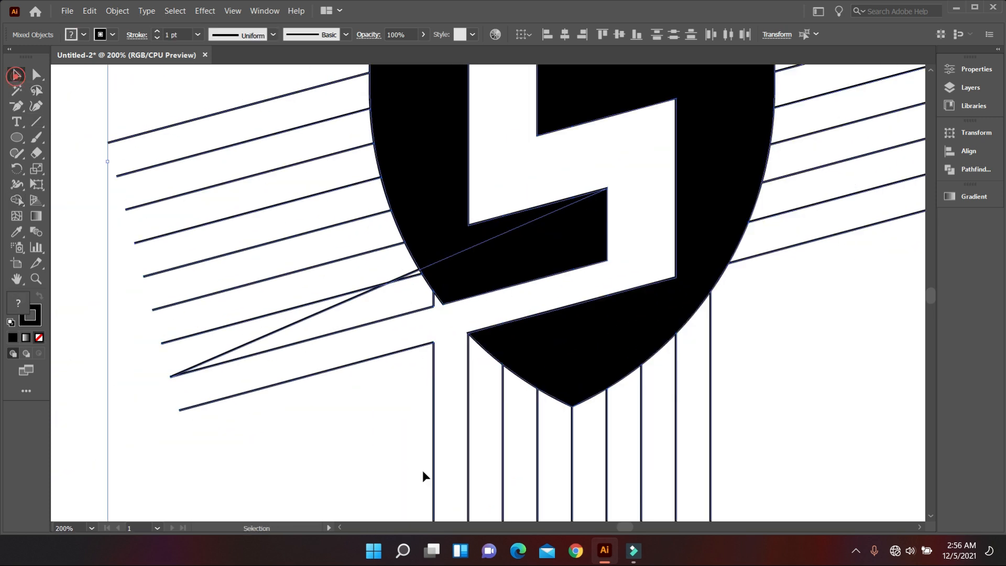
scroll(432, 327, "up", 3)
scroll(490, 330, "down", 4)
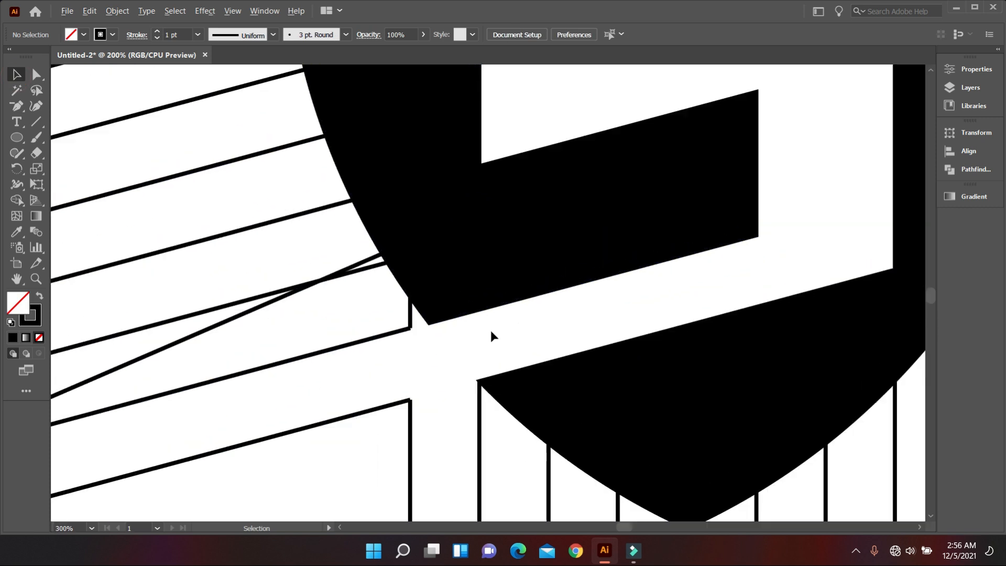
scroll(450, 321, "up", 3)
scroll(448, 317, "up", 1)
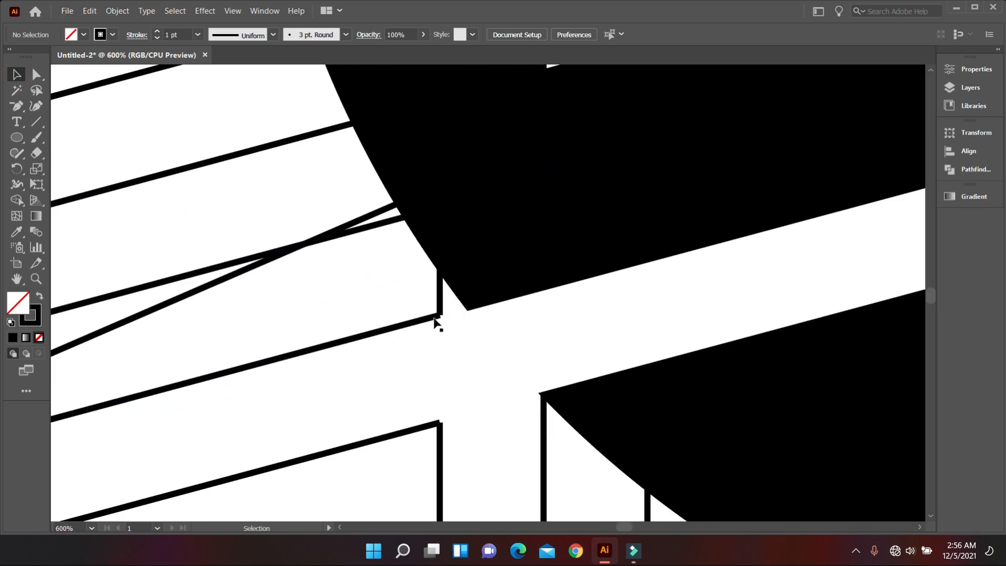
left_click(431, 319)
left_click(36, 75)
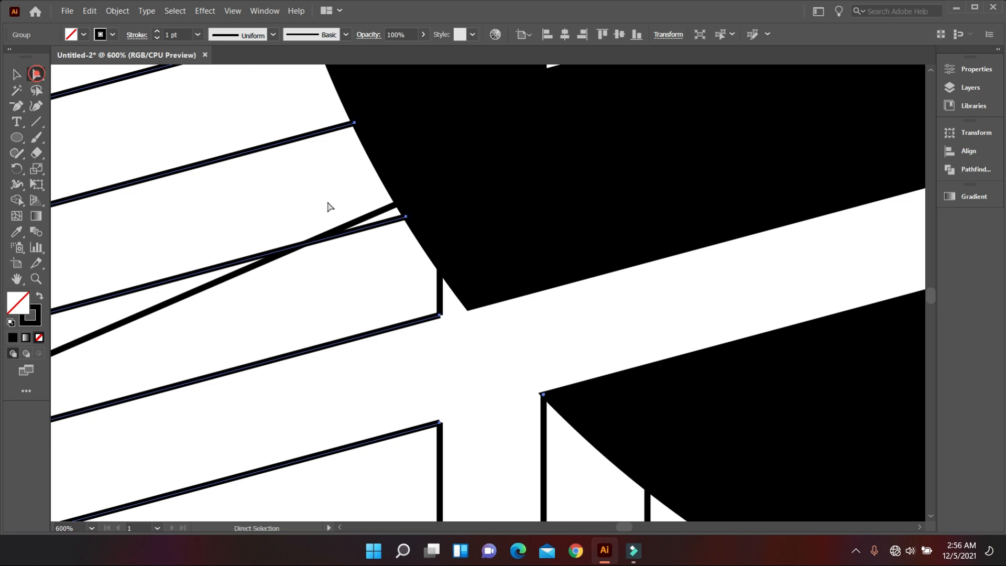
left_click_drag(439, 315, 468, 308)
left_click(498, 332)
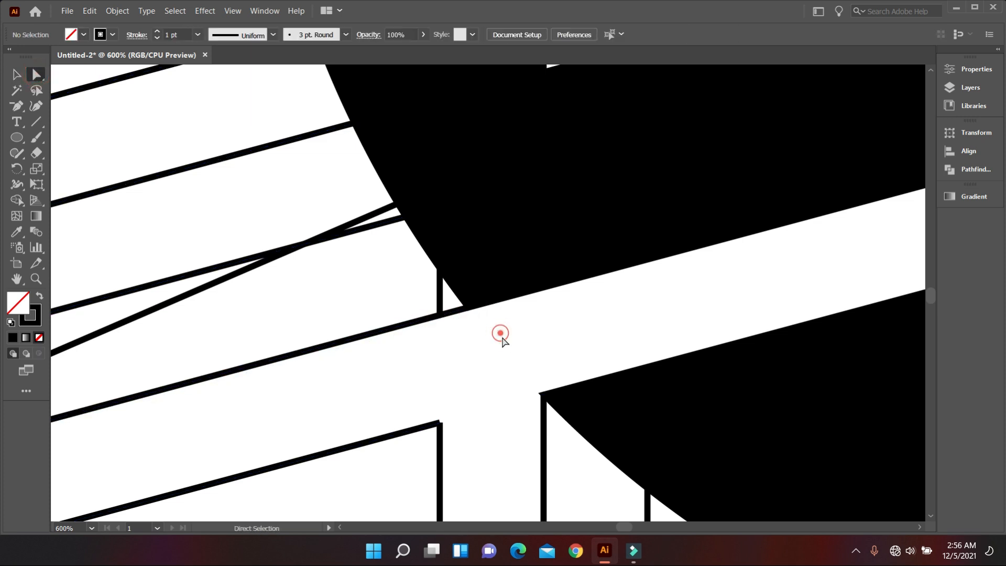
Merge the lower-left triangular spike and the lower notch piece into the left shield half with Shape Builder, using a black fill, and deselect
scroll(532, 382, "down", 5)
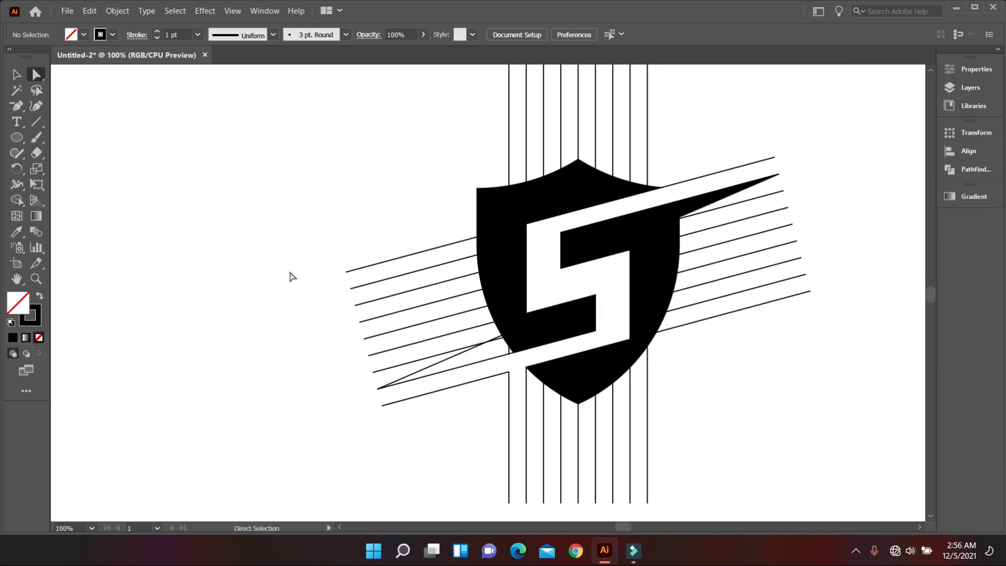
left_click(16, 75)
scroll(373, 281, "down", 1)
left_click_drag(371, 189, 640, 407)
scroll(535, 343, "up", 2)
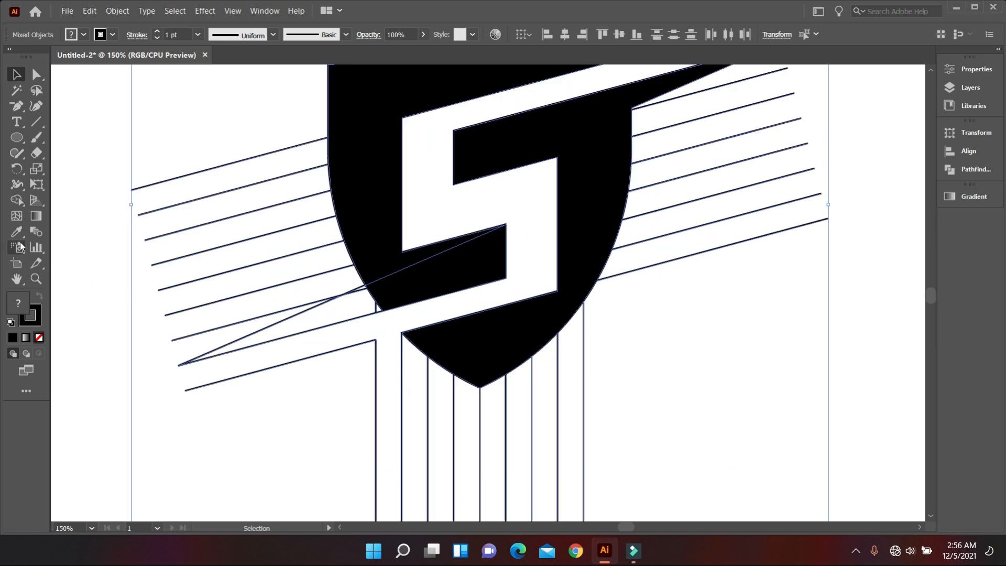
left_click(18, 203)
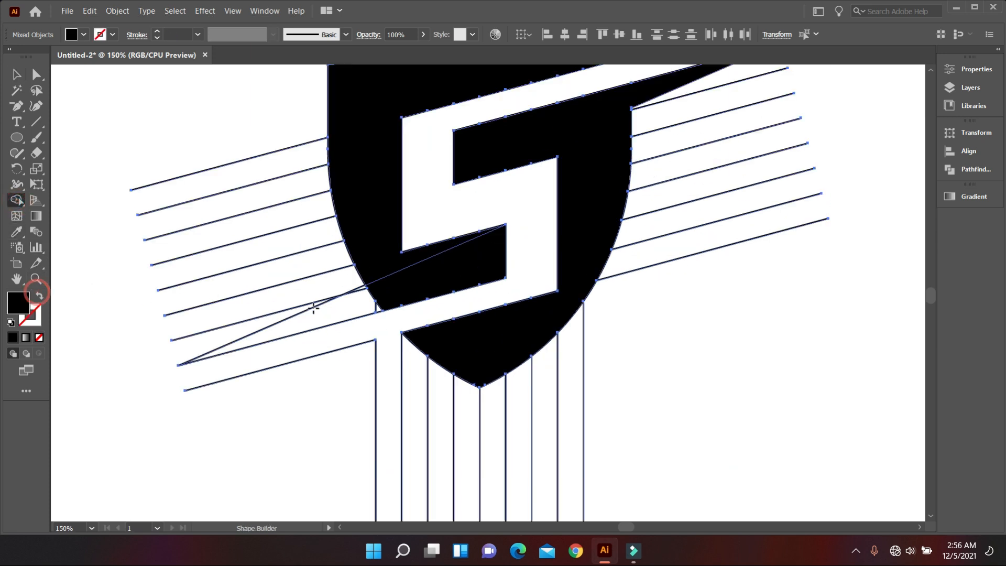
scroll(377, 300, "up", 2)
mouse_move(398, 306)
left_mouse_down()
mouse_move(355, 277)
mouse_move(370, 231)
left_mouse_up()
scroll(370, 230, "down", 4)
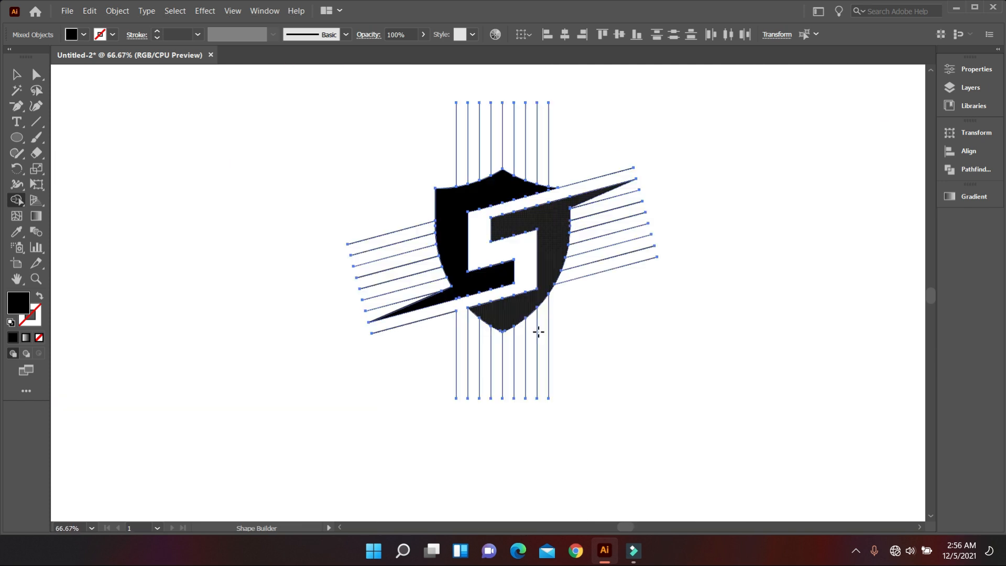
left_click(16, 75)
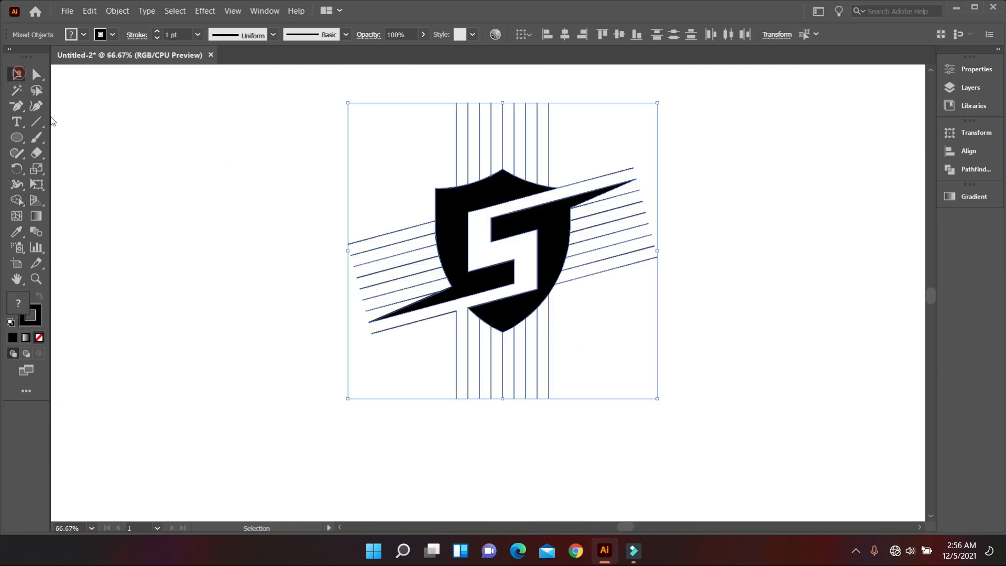
left_click(78, 151)
Move both black shield halves to the right, clear of the line grid, and delete the leftover grid lines
left_click(466, 223)
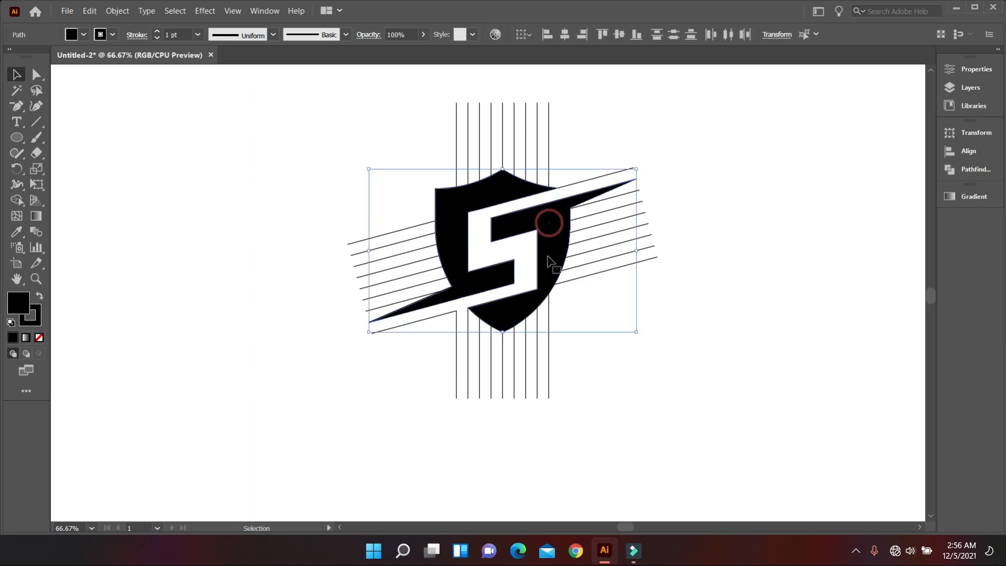
scroll(547, 212, "down", 1)
left_click_drag(545, 254, 793, 269)
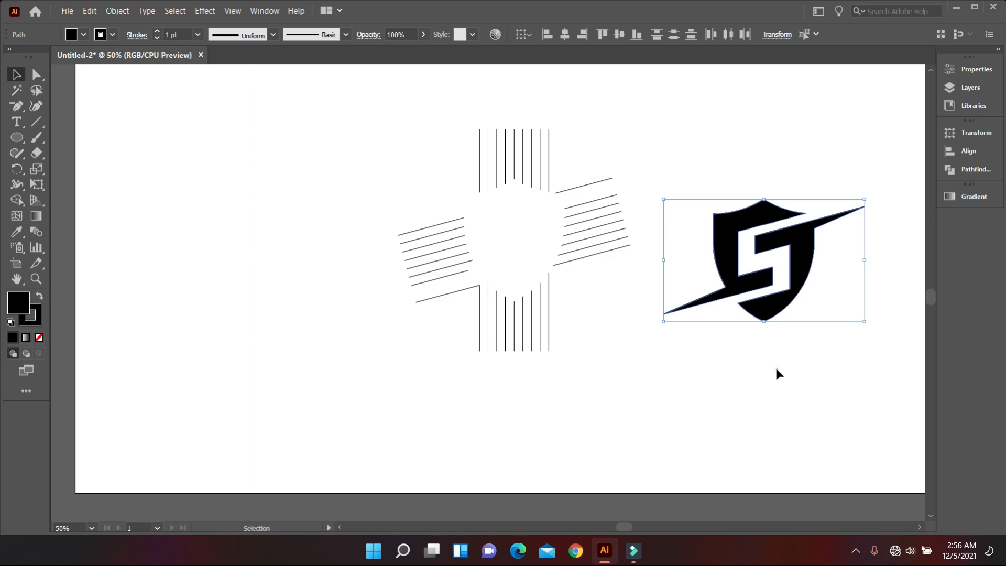
left_click(775, 366)
left_click_drag(325, 131, 617, 351)
key("Delete")
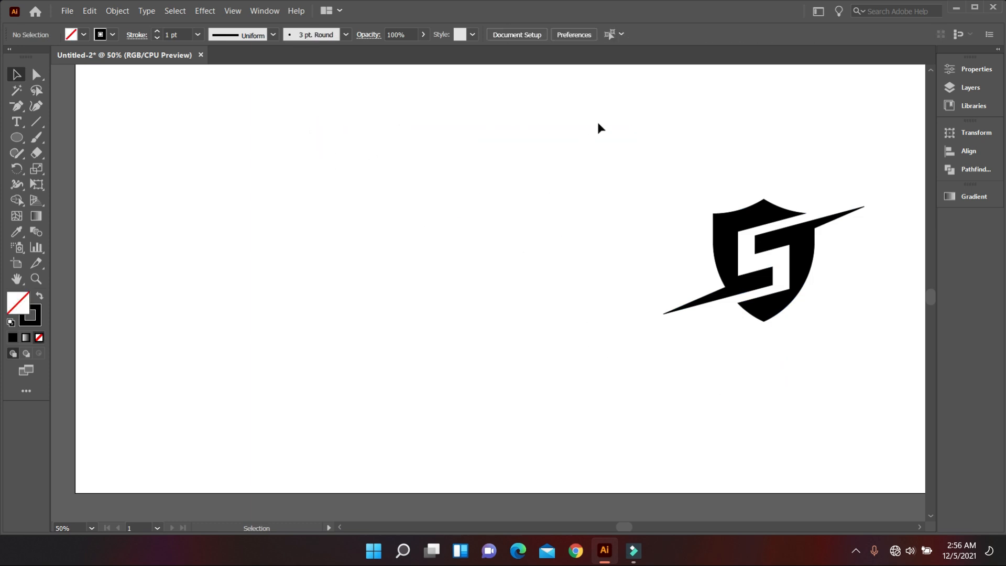
Move both halves of the shield logo together back to the upper middle of the artboard
left_click_drag(598, 124, 795, 333)
left_click(807, 366)
left_click(832, 259)
left_click(853, 375)
left_click(731, 223)
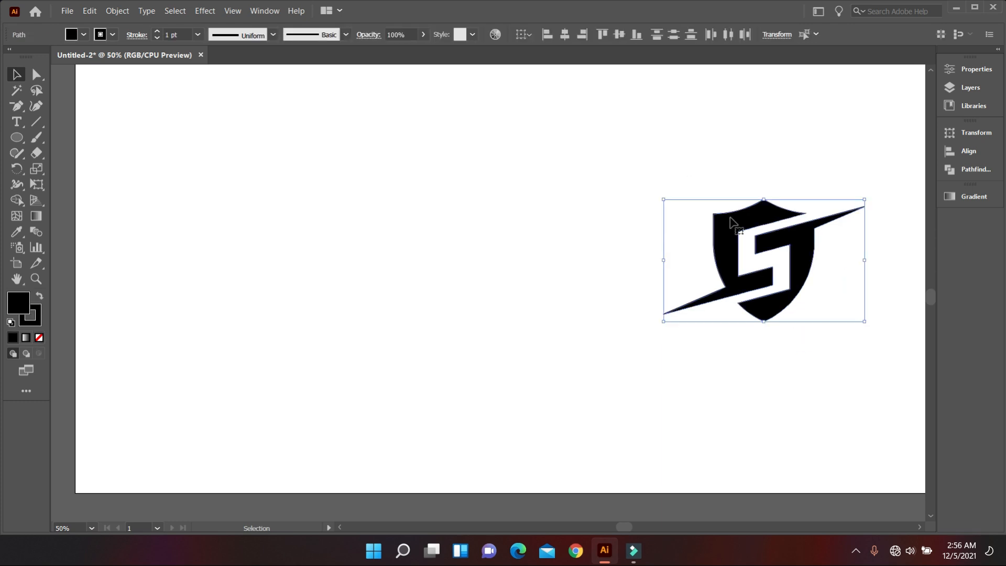
left_click_drag(801, 273, 561, 219)
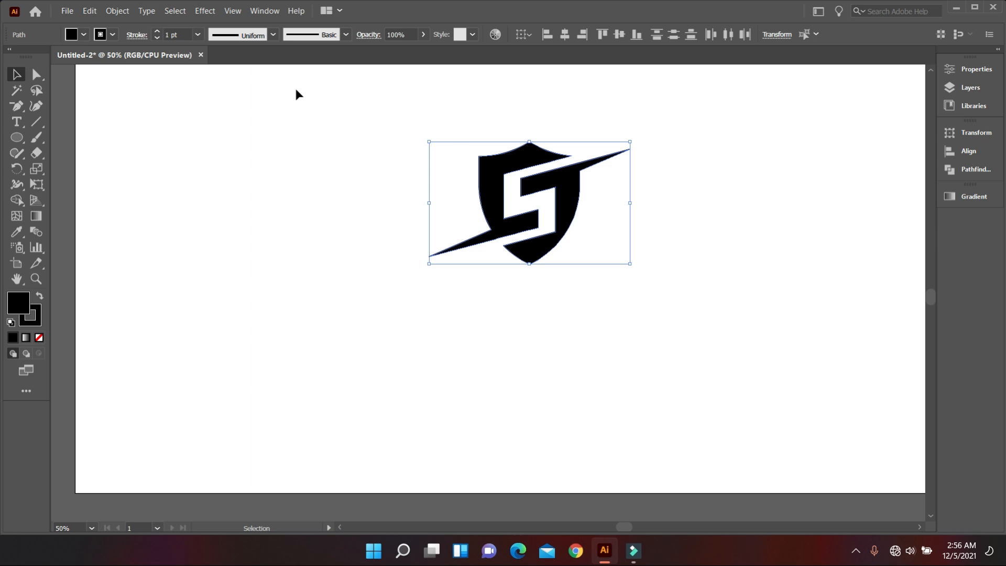
Set the stroke weight of both shield halves to 0 pt and deselect the logo
scroll(179, 34, "up", 3)
scroll(179, 34, "down", 2)
scroll(179, 34, "down", 4)
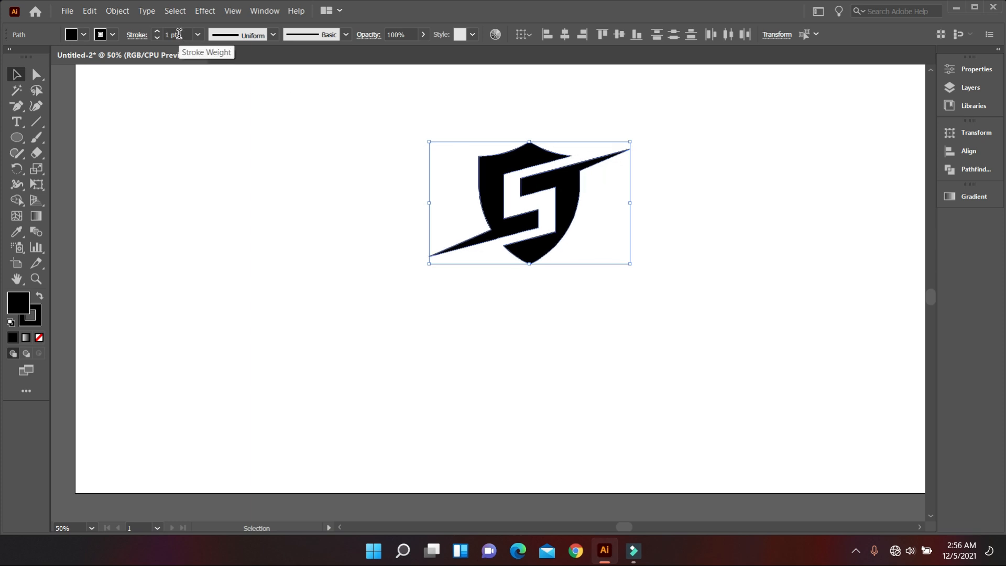
scroll(178, 30, "down", 1)
left_click(225, 103)
mouse_move(402, 113)
left_mouse_down()
mouse_move(651, 352)
mouse_move(607, 275)
left_mouse_up()
scroll(622, 249, "up", 2)
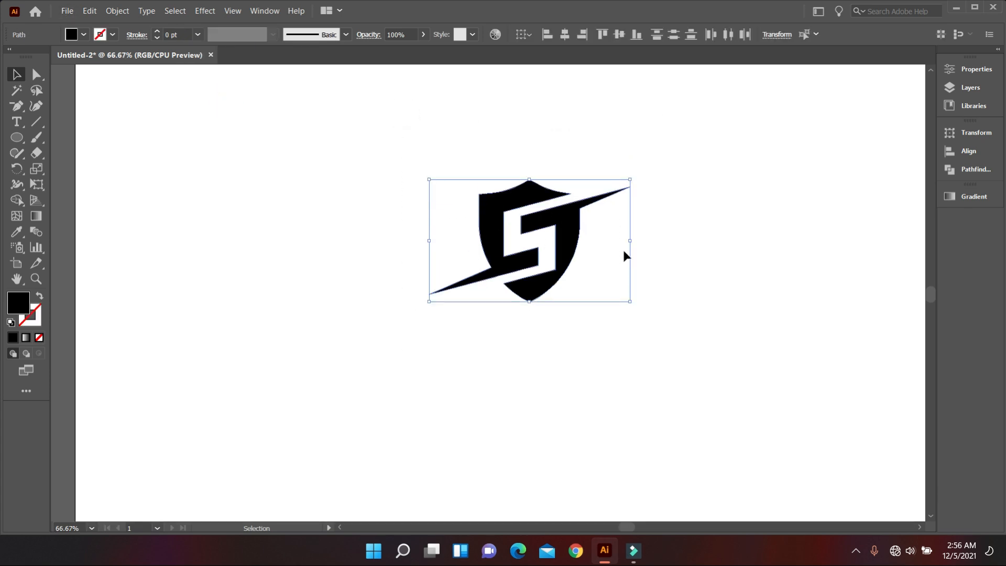
scroll(599, 284, "up", 3)
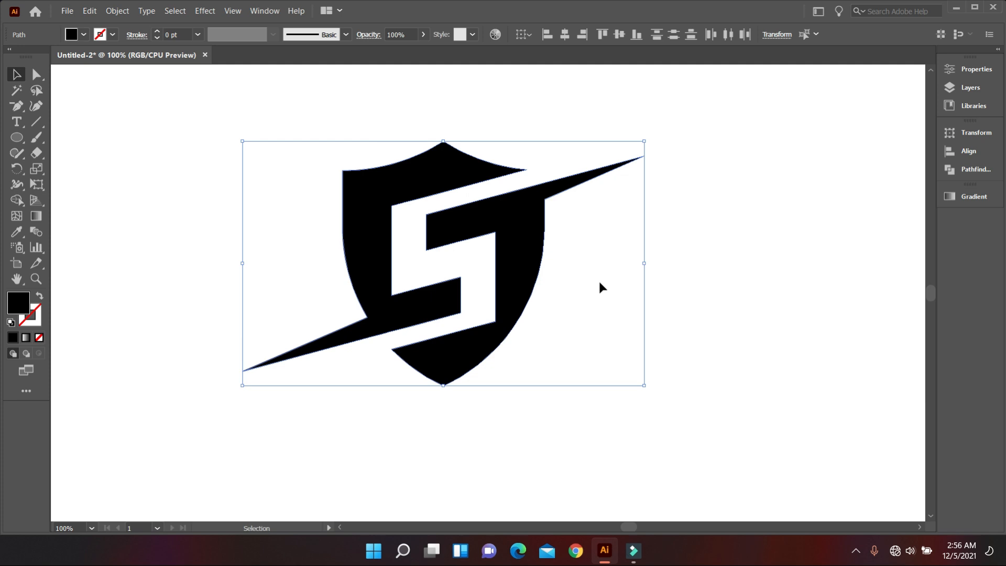
left_click(599, 281)
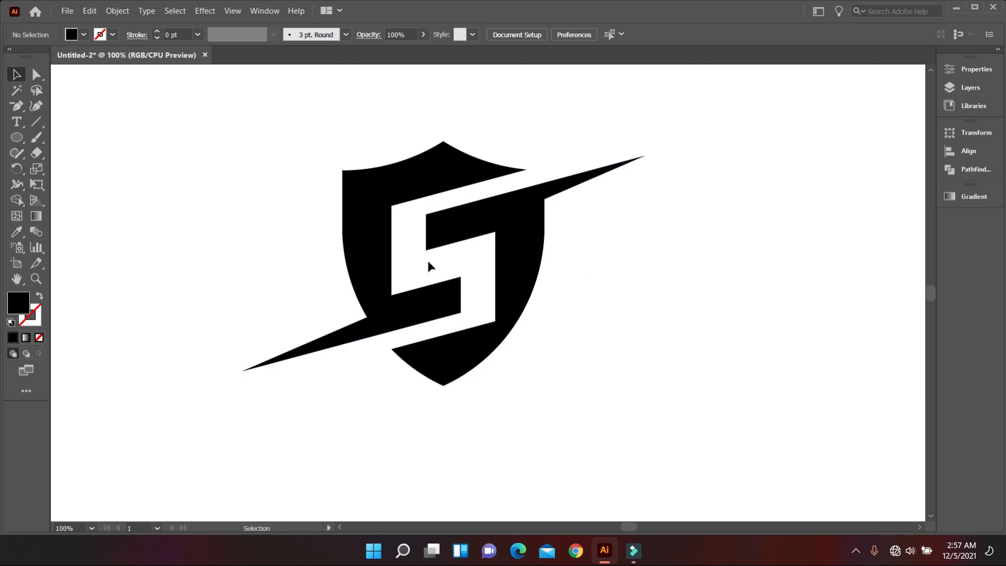
Round the upper-left and lower-right outer corners of the S cutout by the same amount on both shield halves
left_click(367, 244)
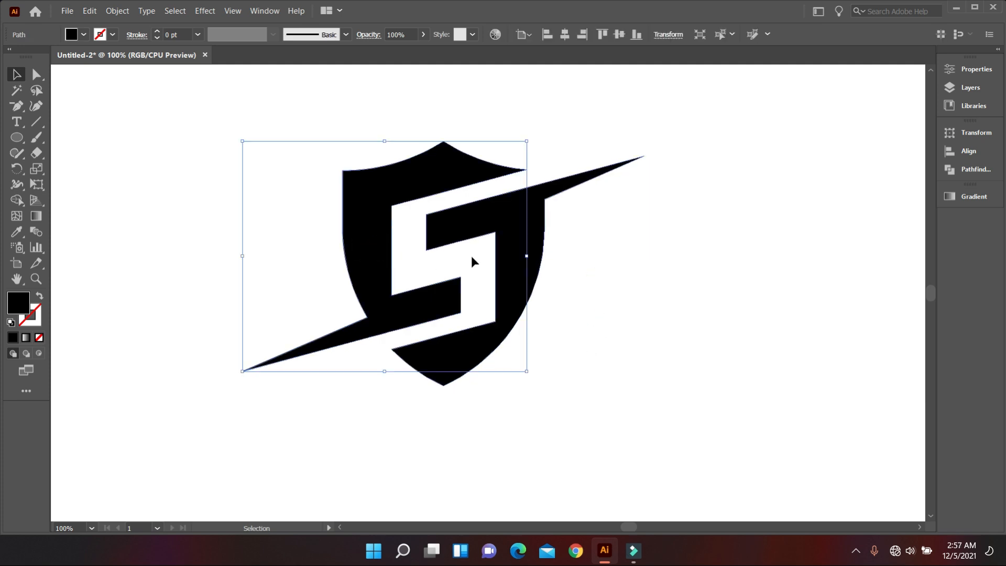
left_click(506, 245, "shift")
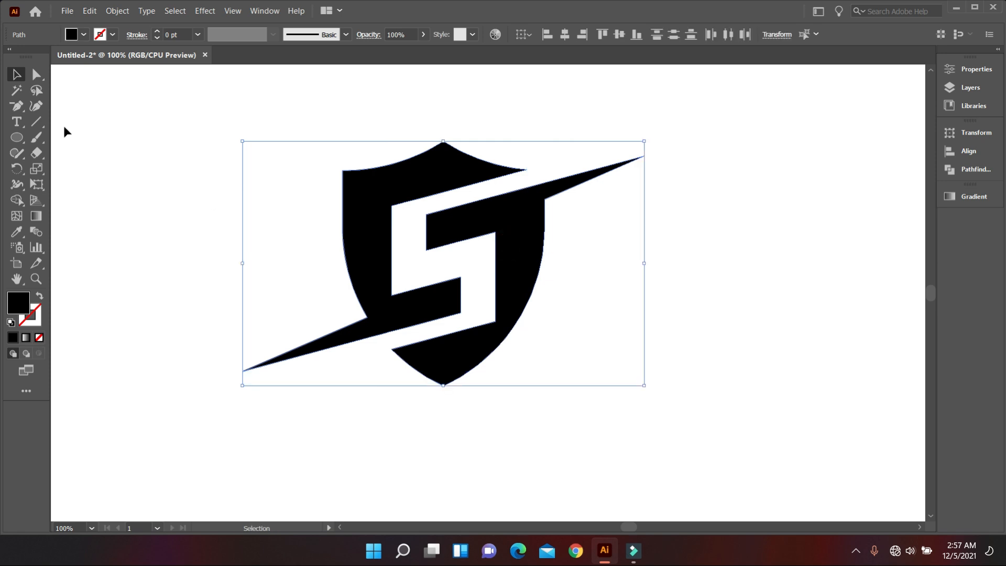
left_click(37, 76)
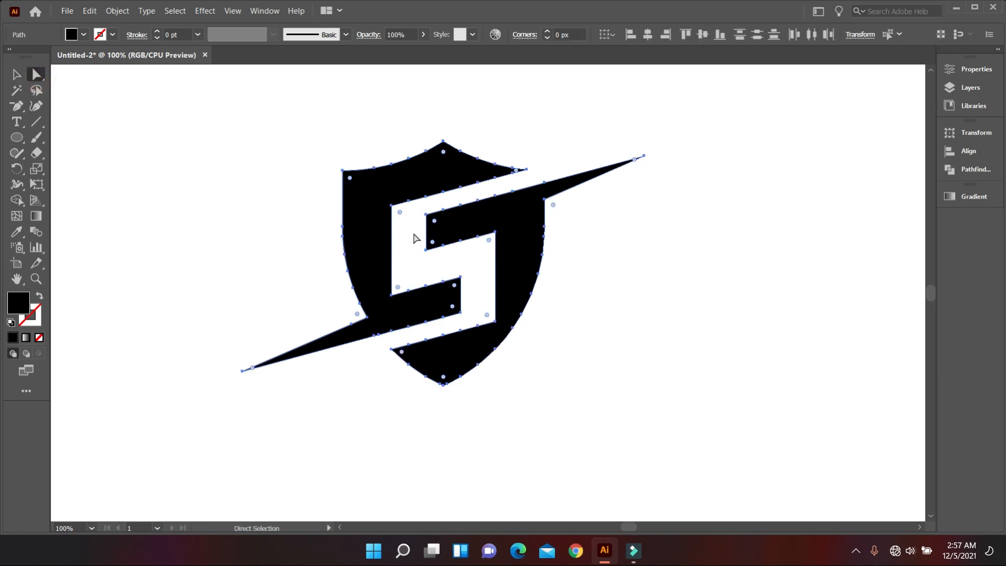
left_click(400, 216)
left_click_drag(486, 315, 390, 255)
left_click(561, 372)
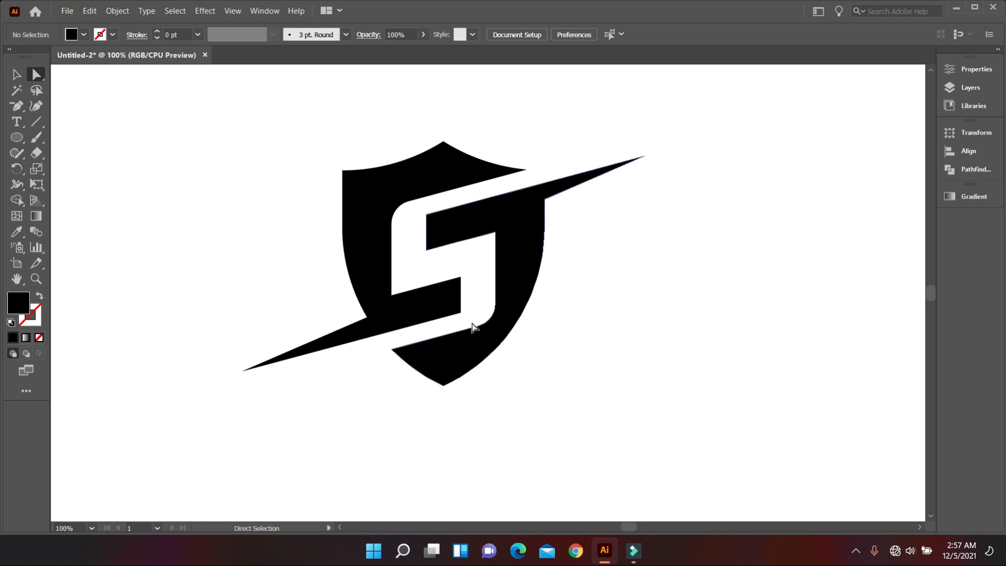
Round the lower-left and upper-right corners of the S cutout on both shield halves to about 13.4 px
left_click(444, 303)
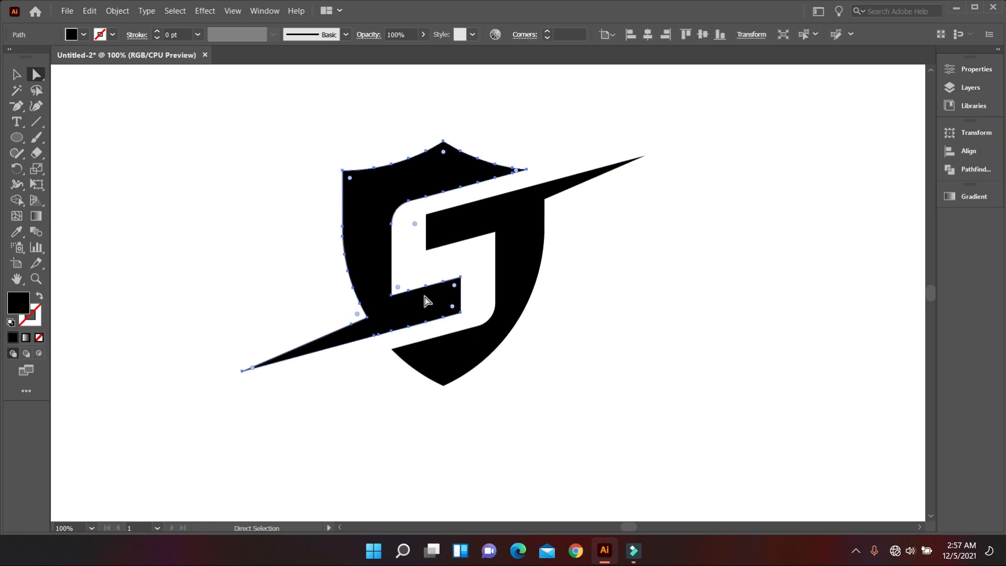
left_click(500, 223, "shift")
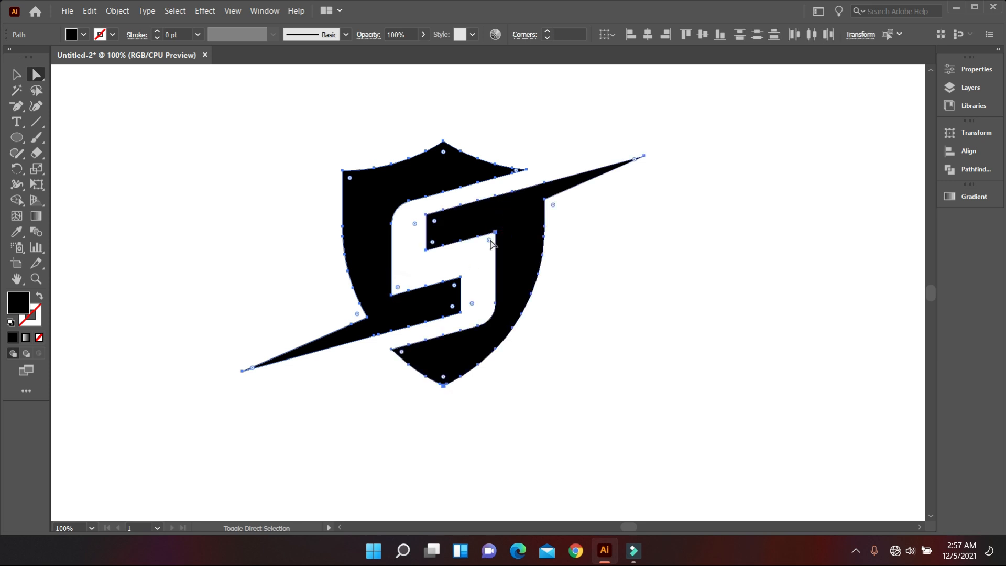
mouse_move(488, 240)
left_mouse_down()
mouse_move(473, 253)
mouse_move(509, 225)
mouse_move(479, 251)
left_mouse_up()
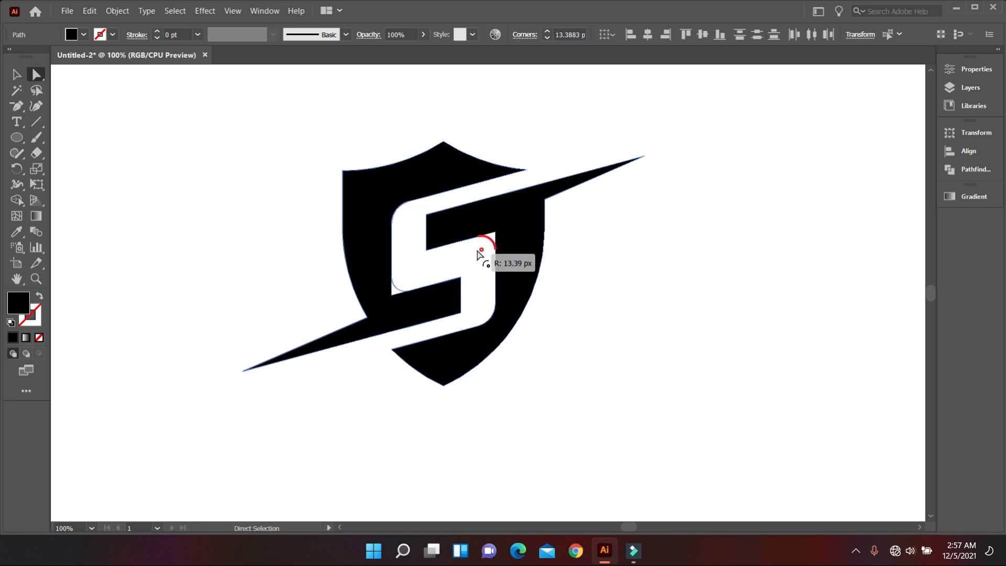
left_click(572, 310)
scroll(582, 368, "up", 1)
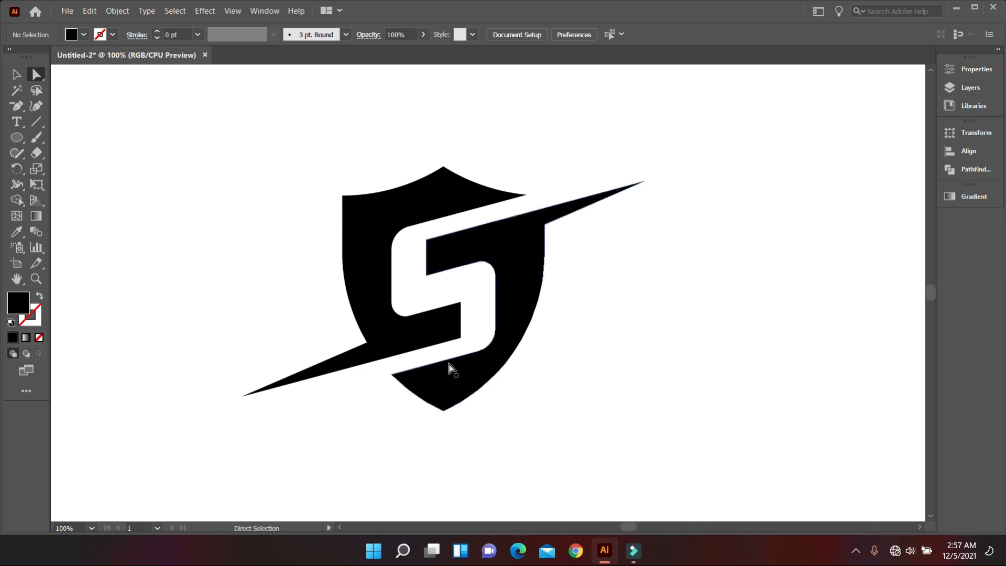
scroll(583, 271, "down", 1)
scroll(587, 278, "down", 1)
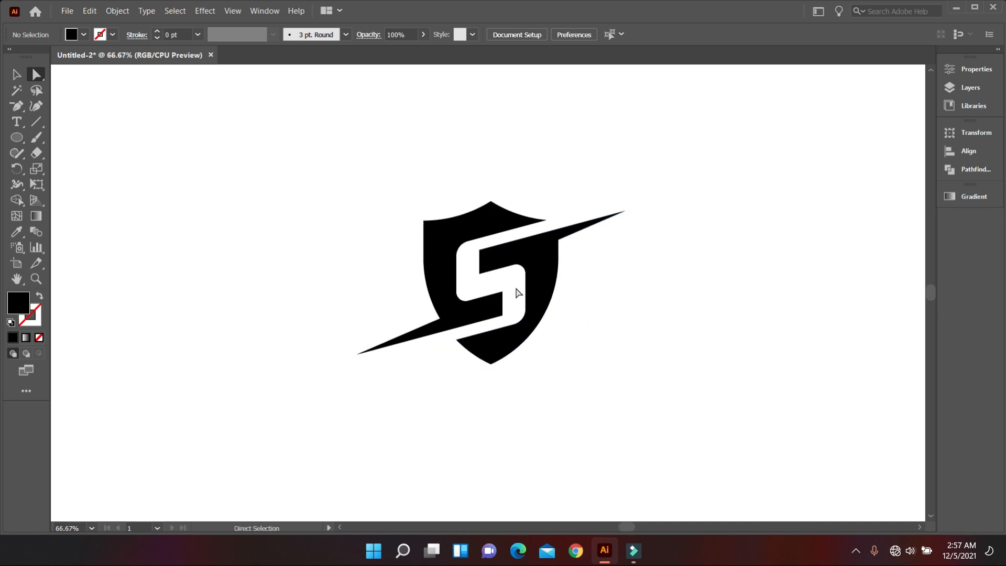
Round the four corners at the ends of the two S cutout arms to about 6.9 px and deselect
scroll(589, 285, "down", 1)
scroll(572, 269, "up", 1)
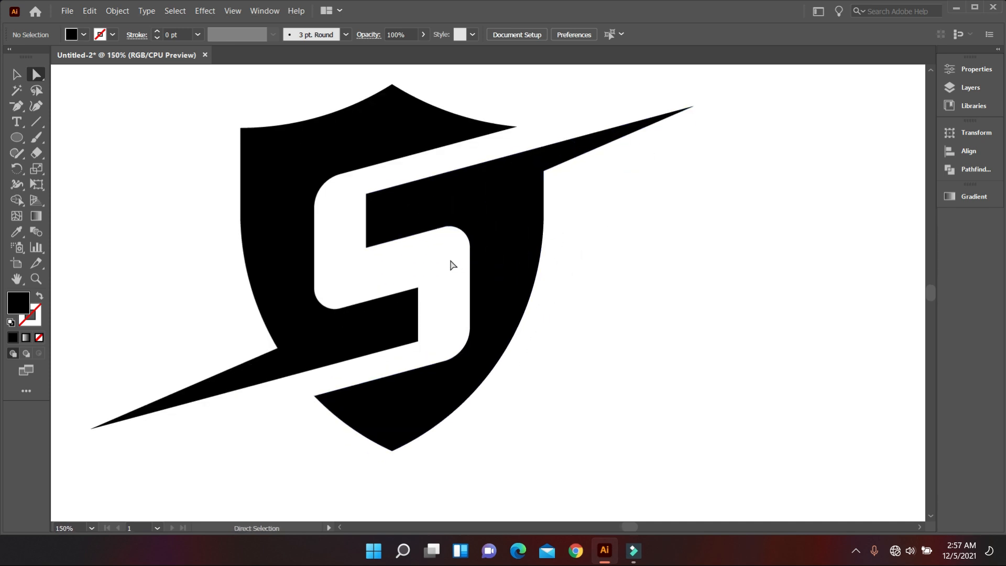
left_click(376, 334)
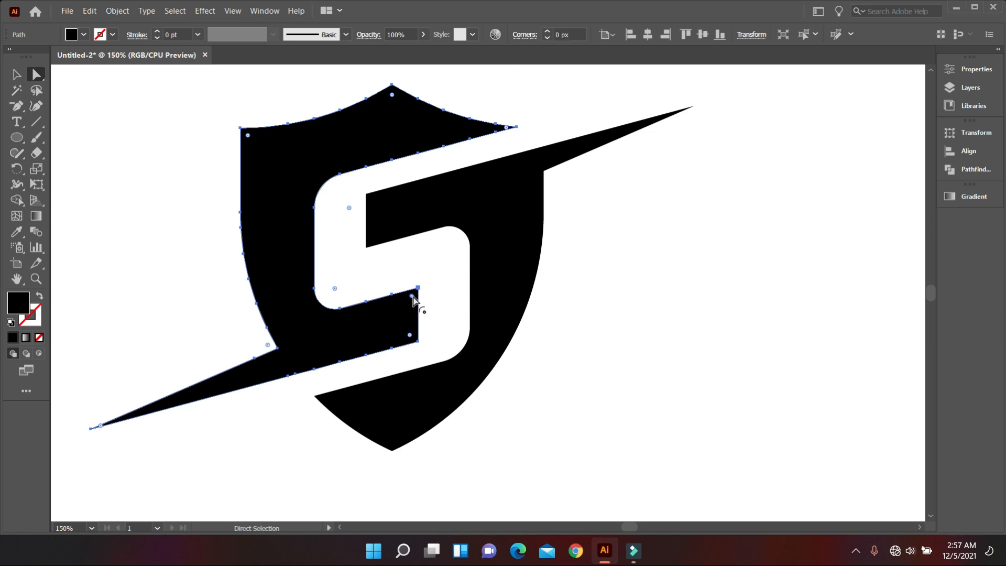
left_click(422, 208, "shift")
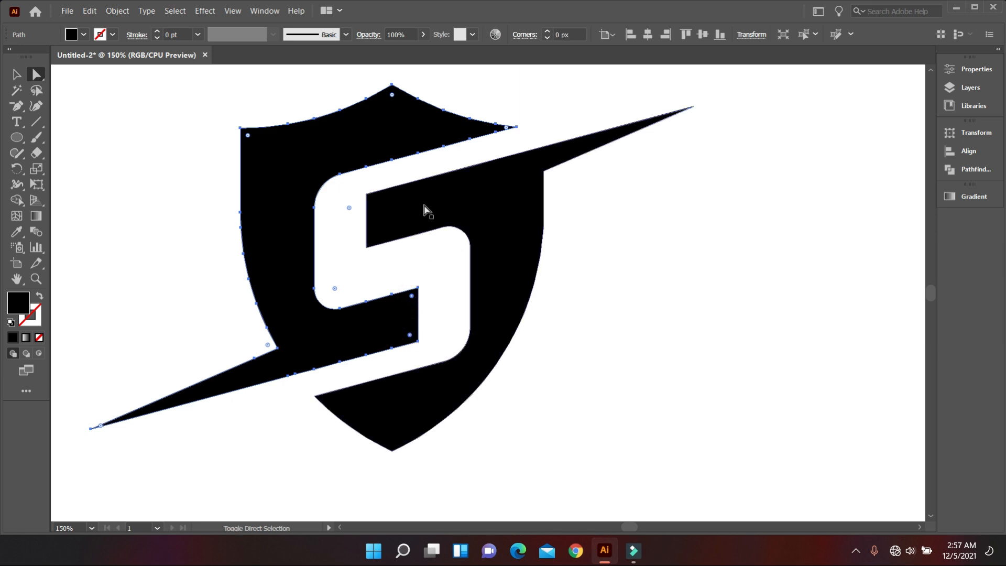
left_click(374, 202)
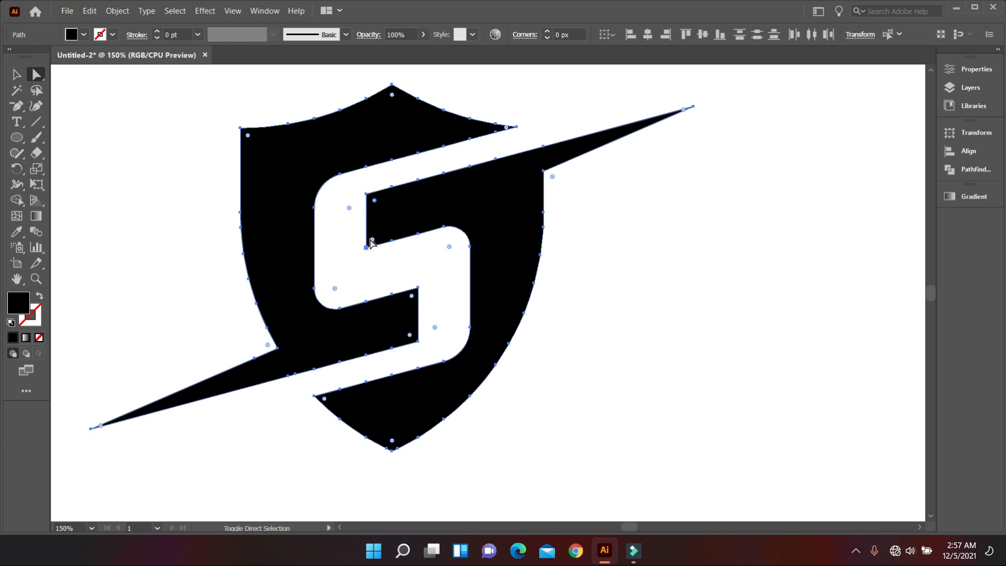
left_click_drag(373, 241, 362, 251)
left_click_drag(410, 336, 407, 338)
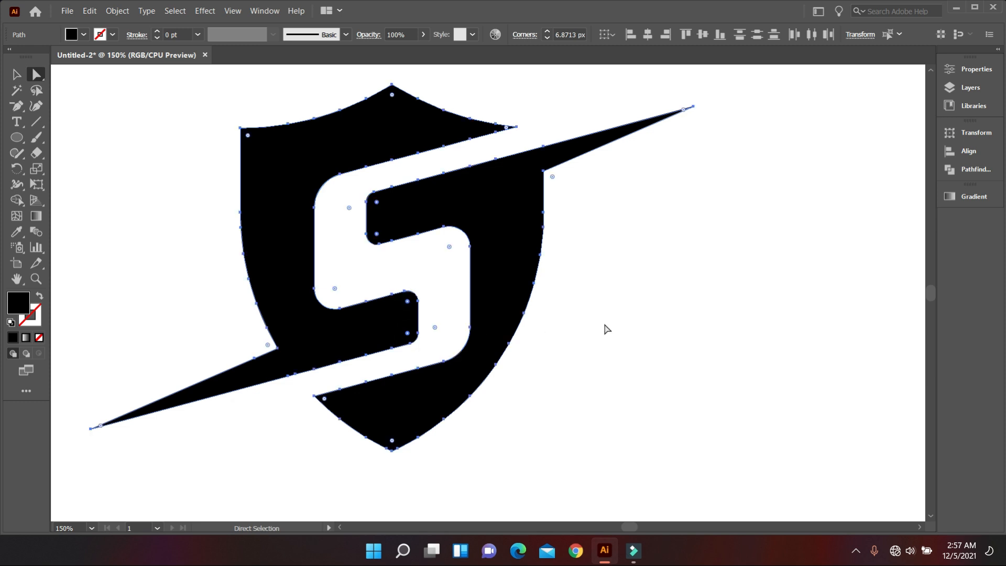
left_click(579, 330)
scroll(571, 330, "down", 2)
scroll(576, 332, "down", 2)
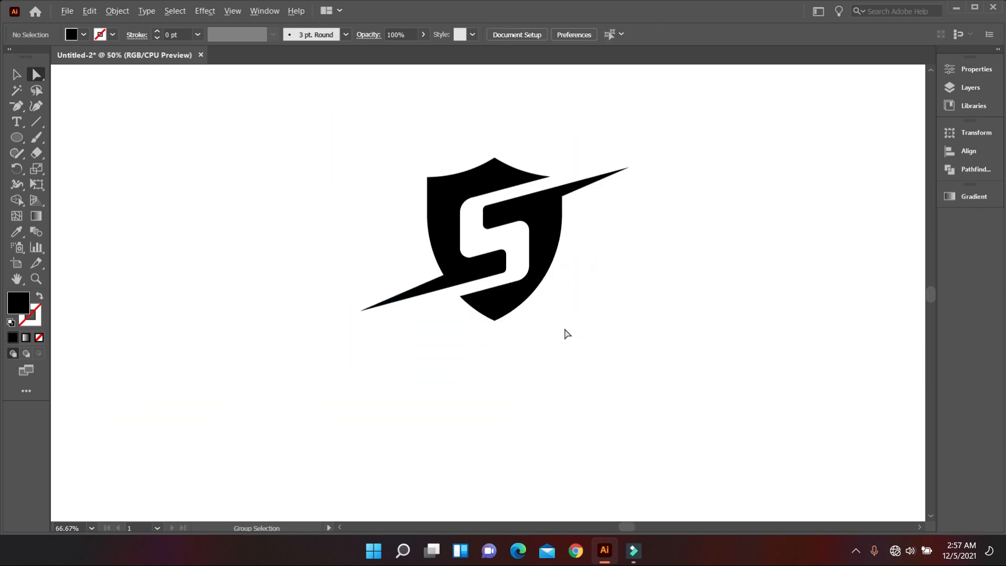
Fill the left shield half with the blue gradient and the right half with the silver gradient sampled from the artboard's colour swatches
scroll(564, 334, "down", 1)
key("v")
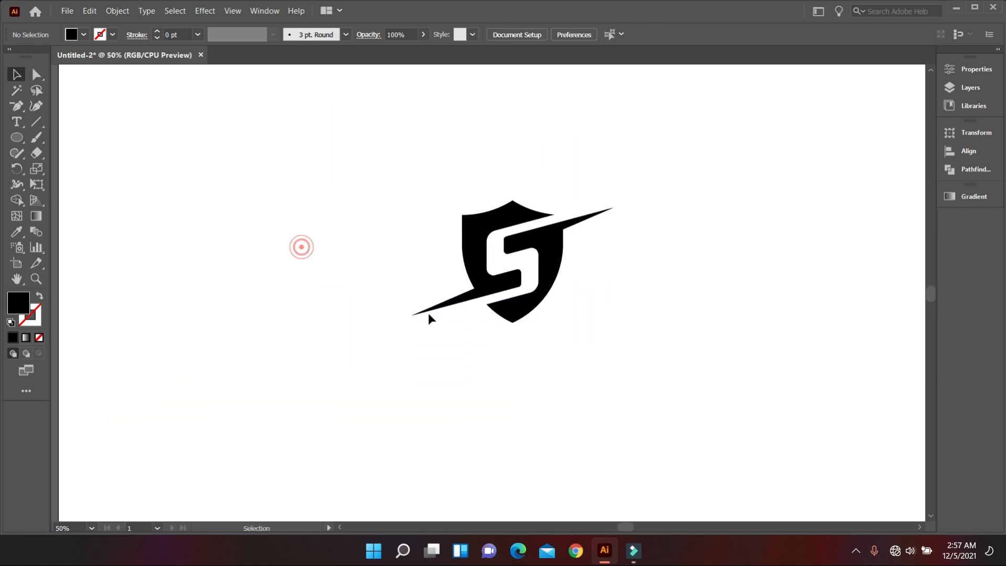
scroll(429, 315, "down", 2)
scroll(501, 354, "up", 2)
scroll(503, 335, "up", 3)
scroll(521, 333, "down", 1)
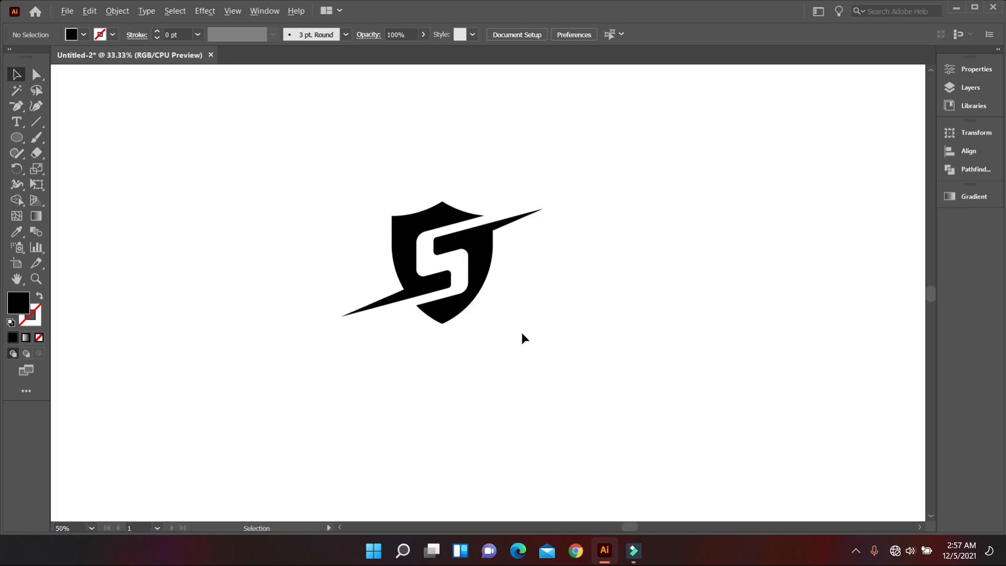
left_click(479, 275)
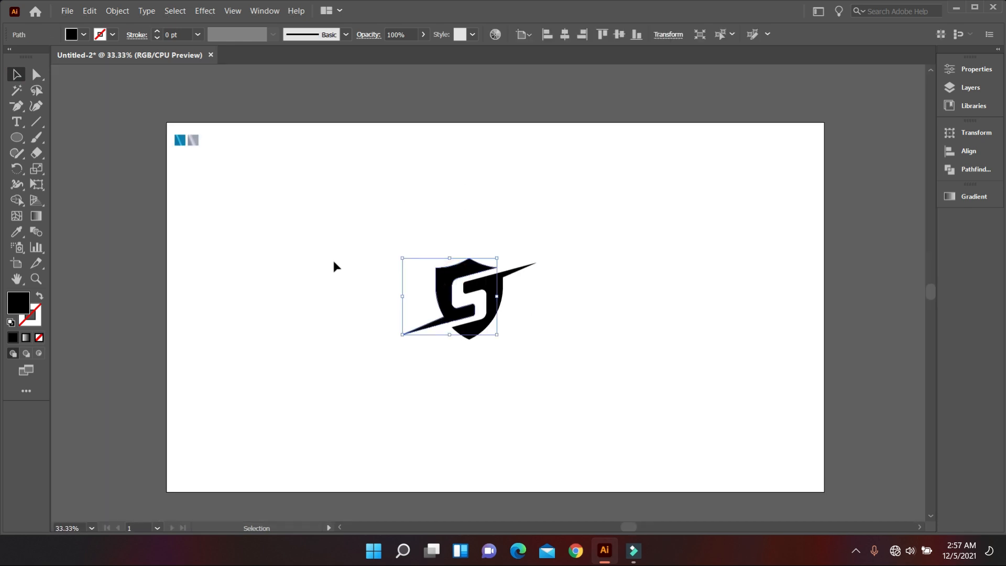
left_click(16, 232)
left_click(180, 140)
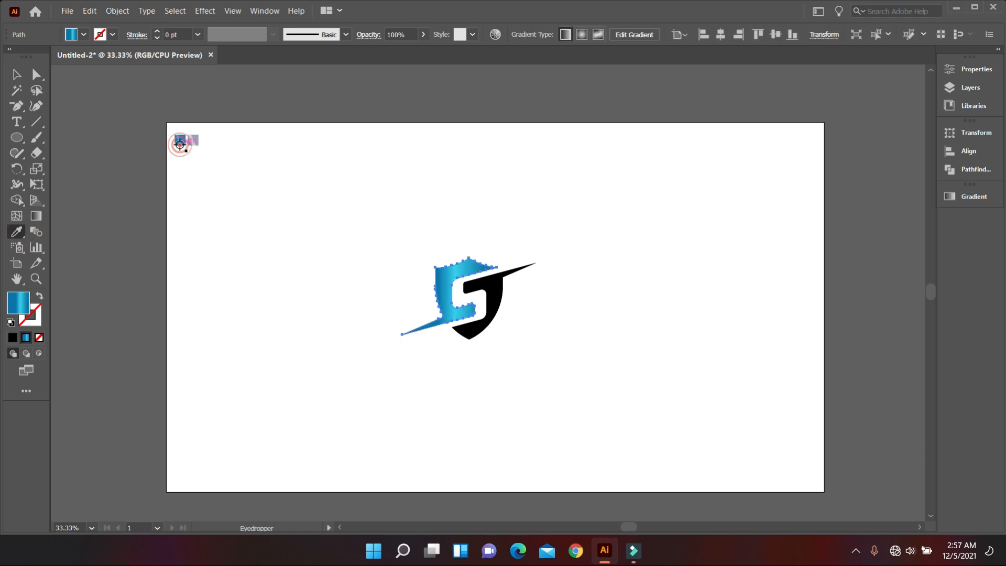
left_click(503, 284, "ctrl")
left_click(196, 142)
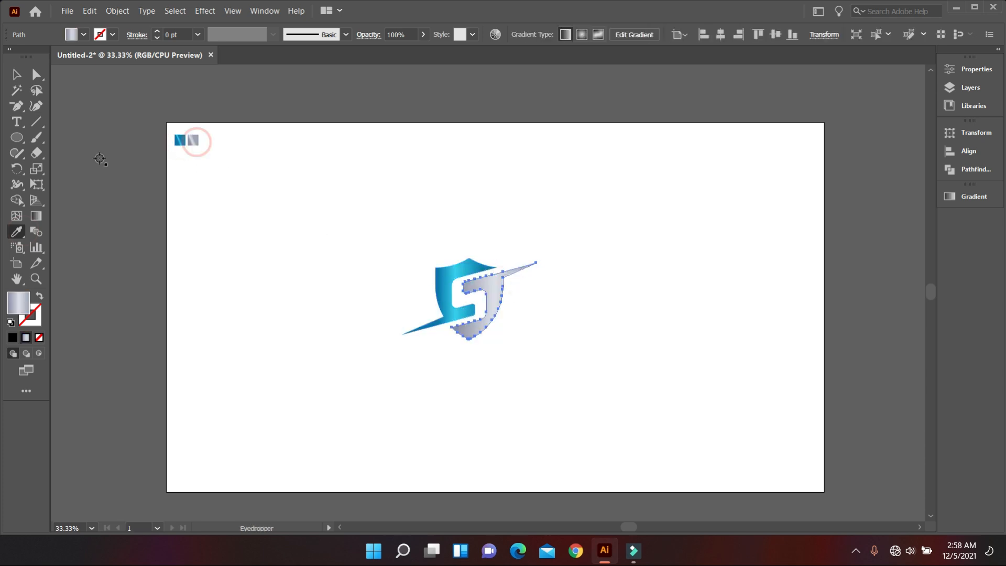
left_click(16, 74)
left_click(259, 279)
Run the left half's blue gradient diagonally from lower left to upper right, and the right half's silver gradient from upper right to lower left
scroll(500, 328, "up", 3)
left_click_drag(562, 323, 611, 386)
scroll(396, 283, "down", 1)
left_click(396, 284)
left_click(38, 215)
left_click_drag(303, 381, 554, 225)
left_click_drag(303, 267, 476, 234)
left_click_drag(312, 367, 511, 202)
left_click(506, 294, "ctrl")
left_click_drag(562, 232, 423, 360)
left_click(17, 75)
Group the two shield halves and deselect them
scroll(395, 285, "down", 3)
left_click_drag(358, 329, 473, 262)
right_click(501, 265)
left_click(529, 357)
left_click(70, 164)
Draw a rectangle covering the whole artboard and send it to the back behind the logo
scroll(387, 309, "up", 1)
left_click_drag(17, 137, 69, 138)
left_click_drag(122, 102, 779, 471)
right_click(564, 239)
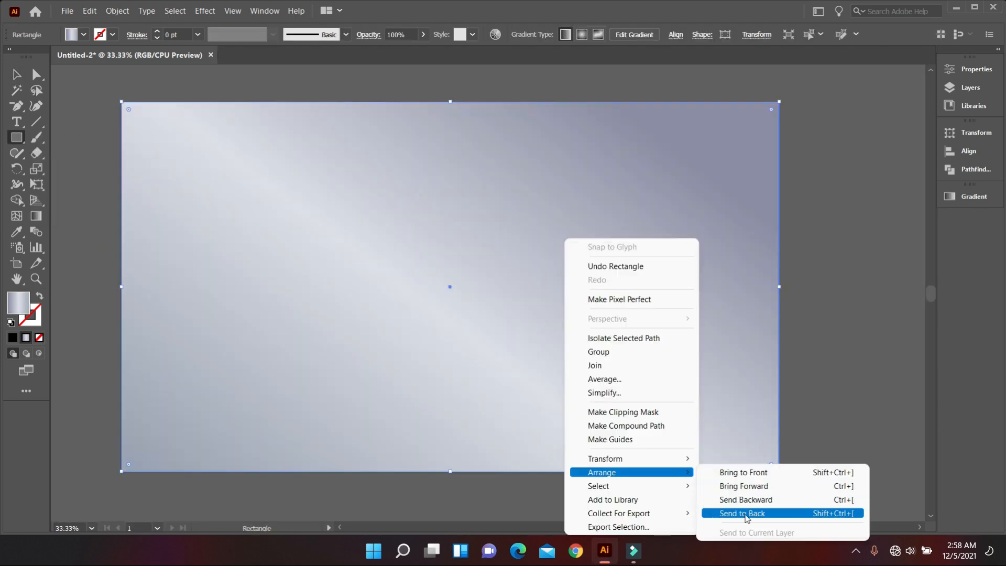
left_click(745, 514)
Fill the background rectangle with solid black
left_click(83, 35)
left_click(46, 55)
left_click(17, 74)
left_click(404, 266)
Add the text "sECUREsHIRLD" in white Myriad Pro, scaled to about 111.5 pt, below the shield logo
scroll(445, 356, "up", 1)
key("t")
left_click(223, 292)
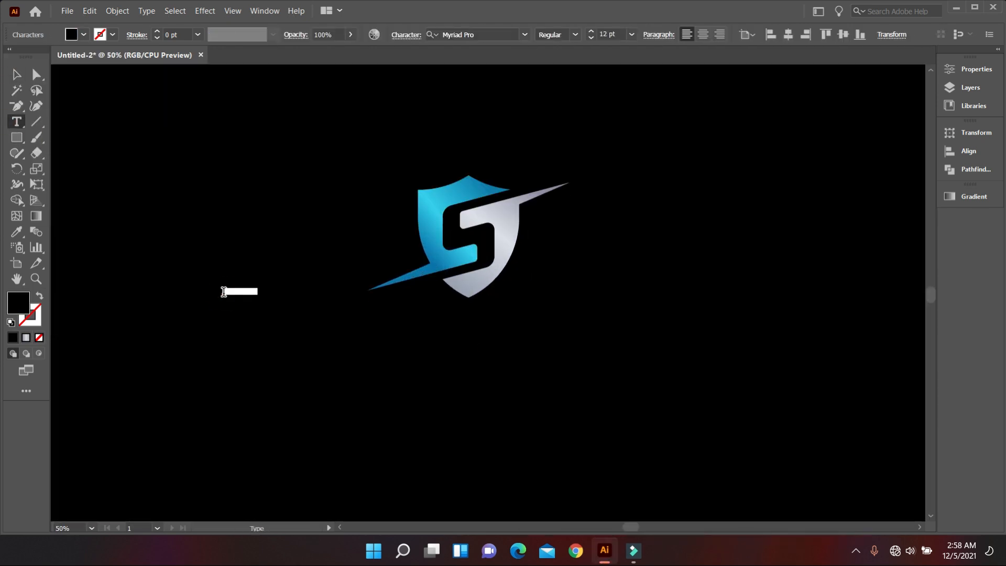
left_click(17, 75)
left_click(83, 35)
left_click(34, 55)
left_click_drag(262, 295, 572, 352)
left_click_drag(501, 338, 579, 386)
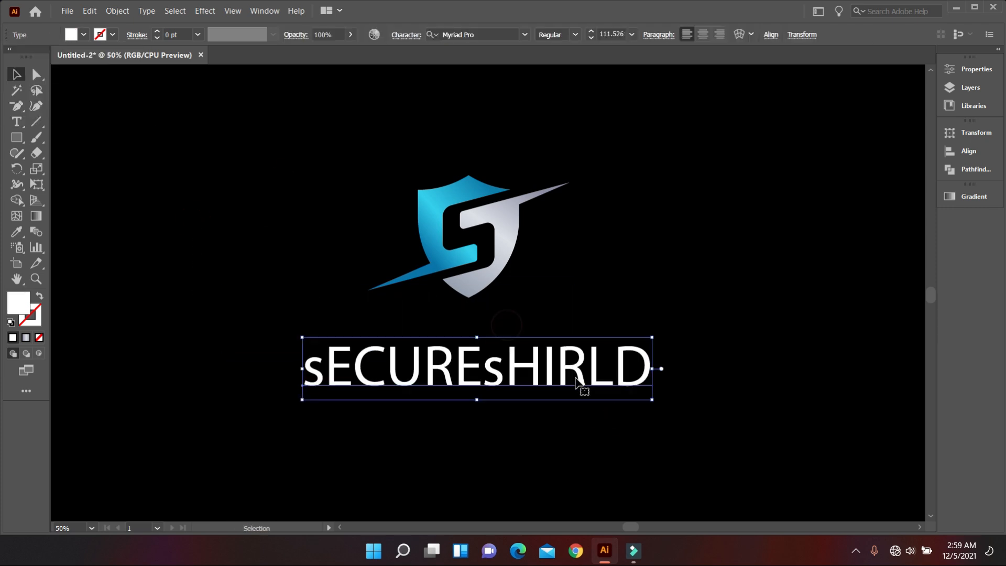
Replace the wording of the text line below the shield with "SecureShield"
double_click(636, 375)
key("BackSpace")
key("BackSpace")
key("BackSpace")
key("BackSpace")
key("BackSpace")
key("BackSpace")
key("BackSpace")
key("BackSpace")
key("BackSpace")
key("BackSpace")
key("BackSpace")
key("BackSpace")
type("SecureShield")
left_click(20, 74)
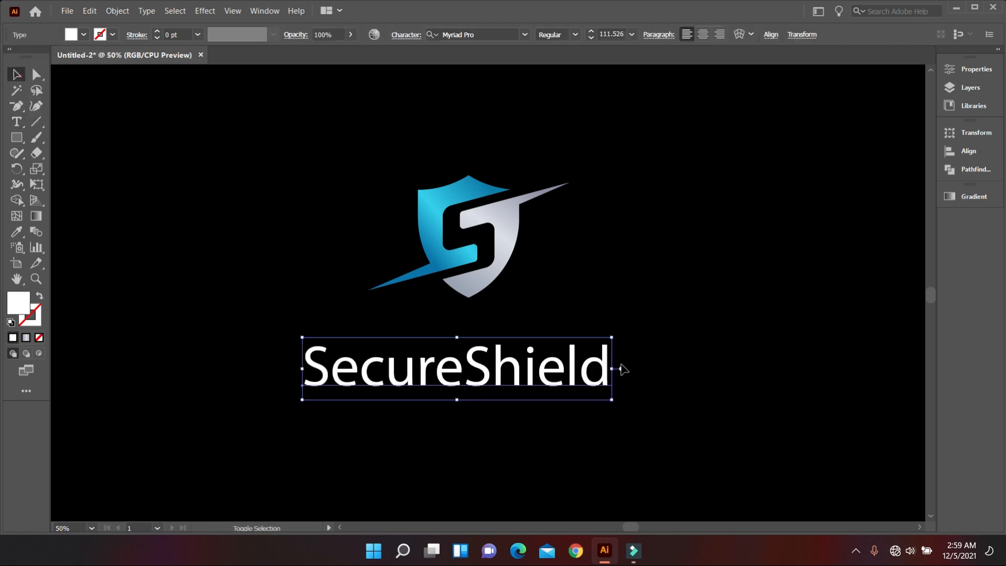